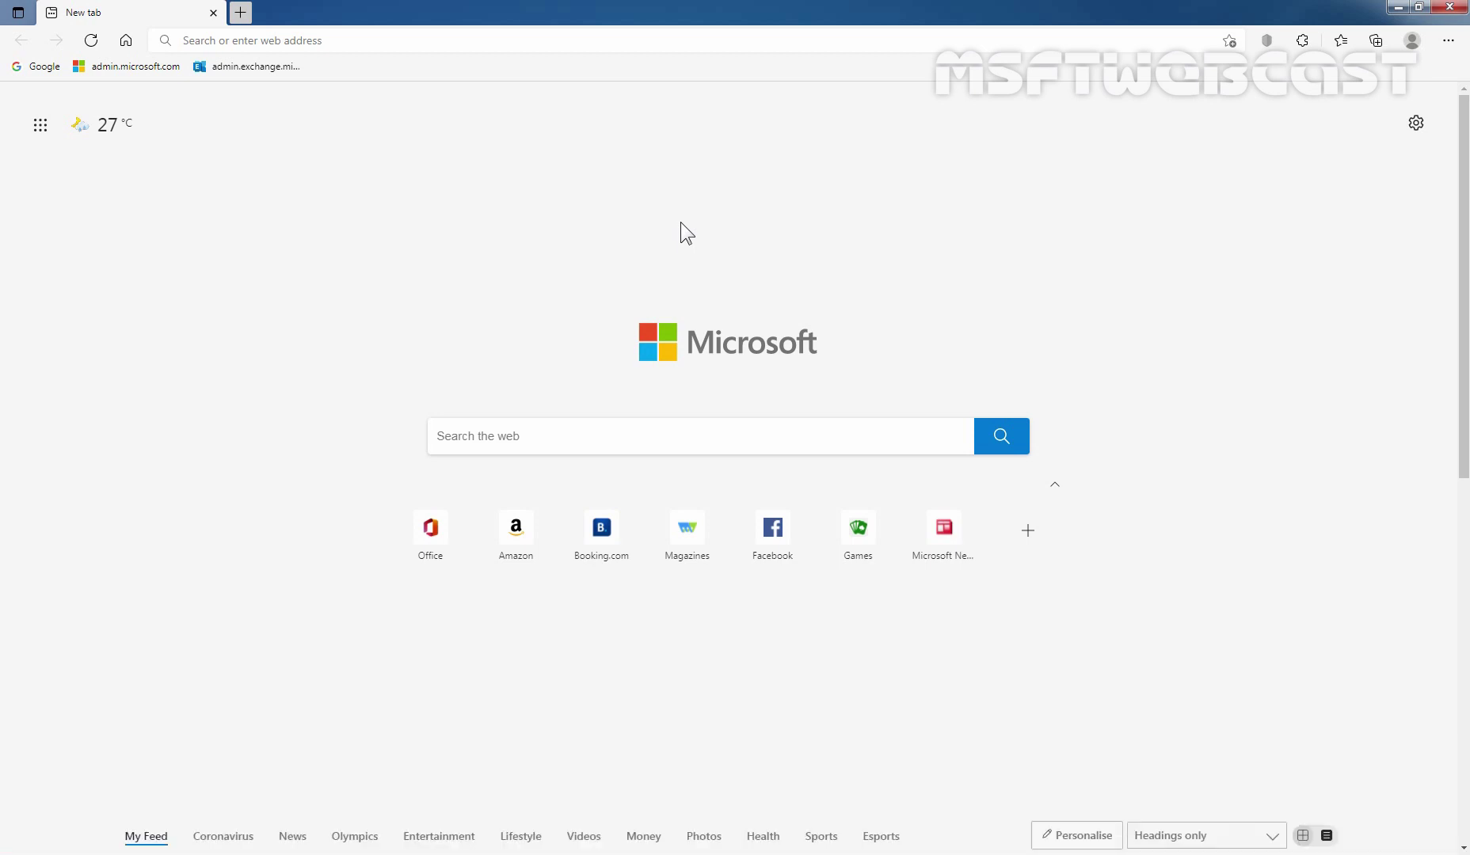
pyautogui.hotkey('ctrl', 'l')
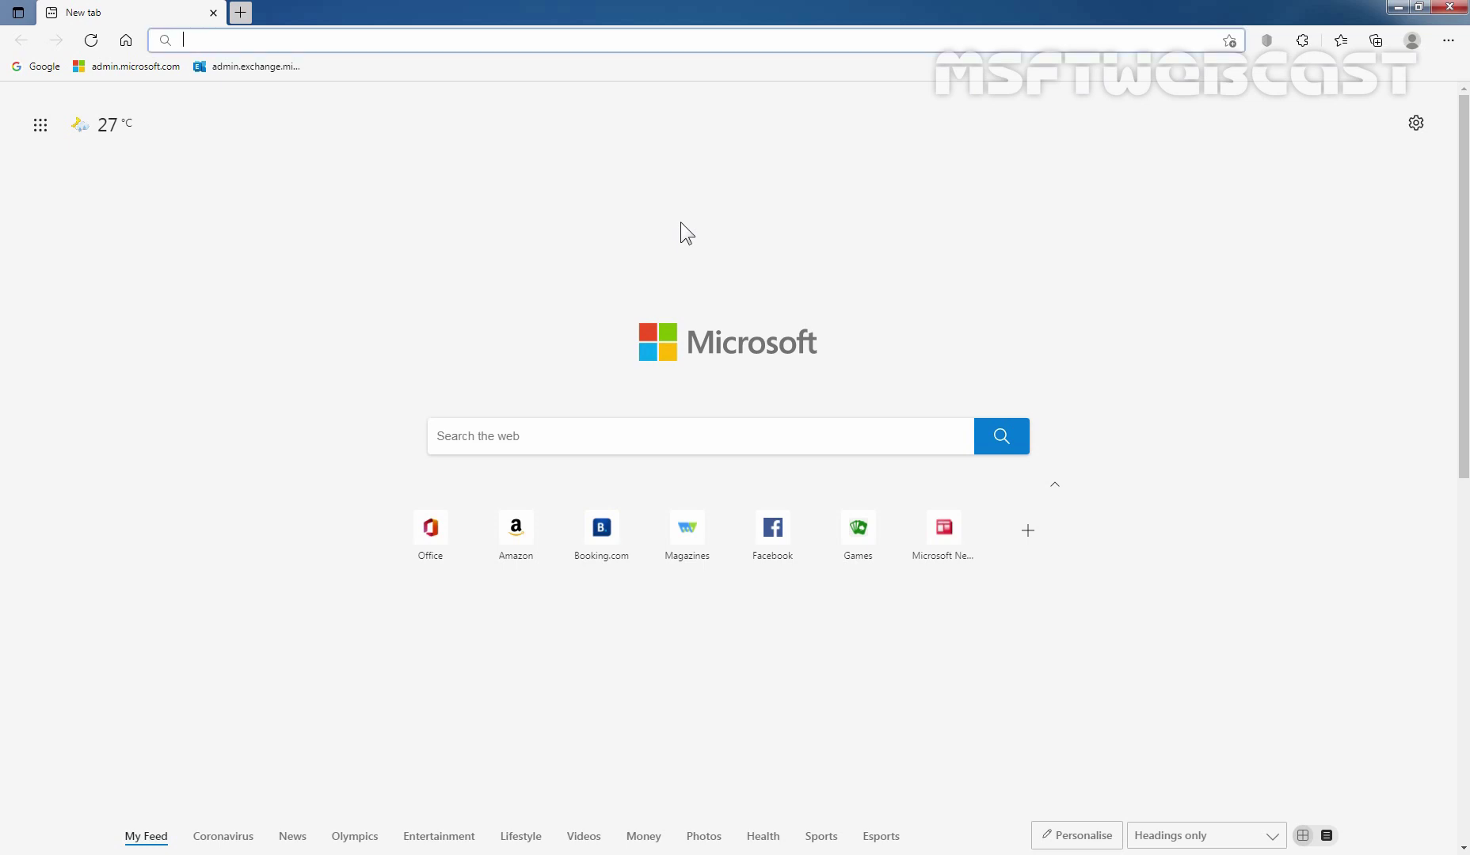
pyautogui.write('htt')
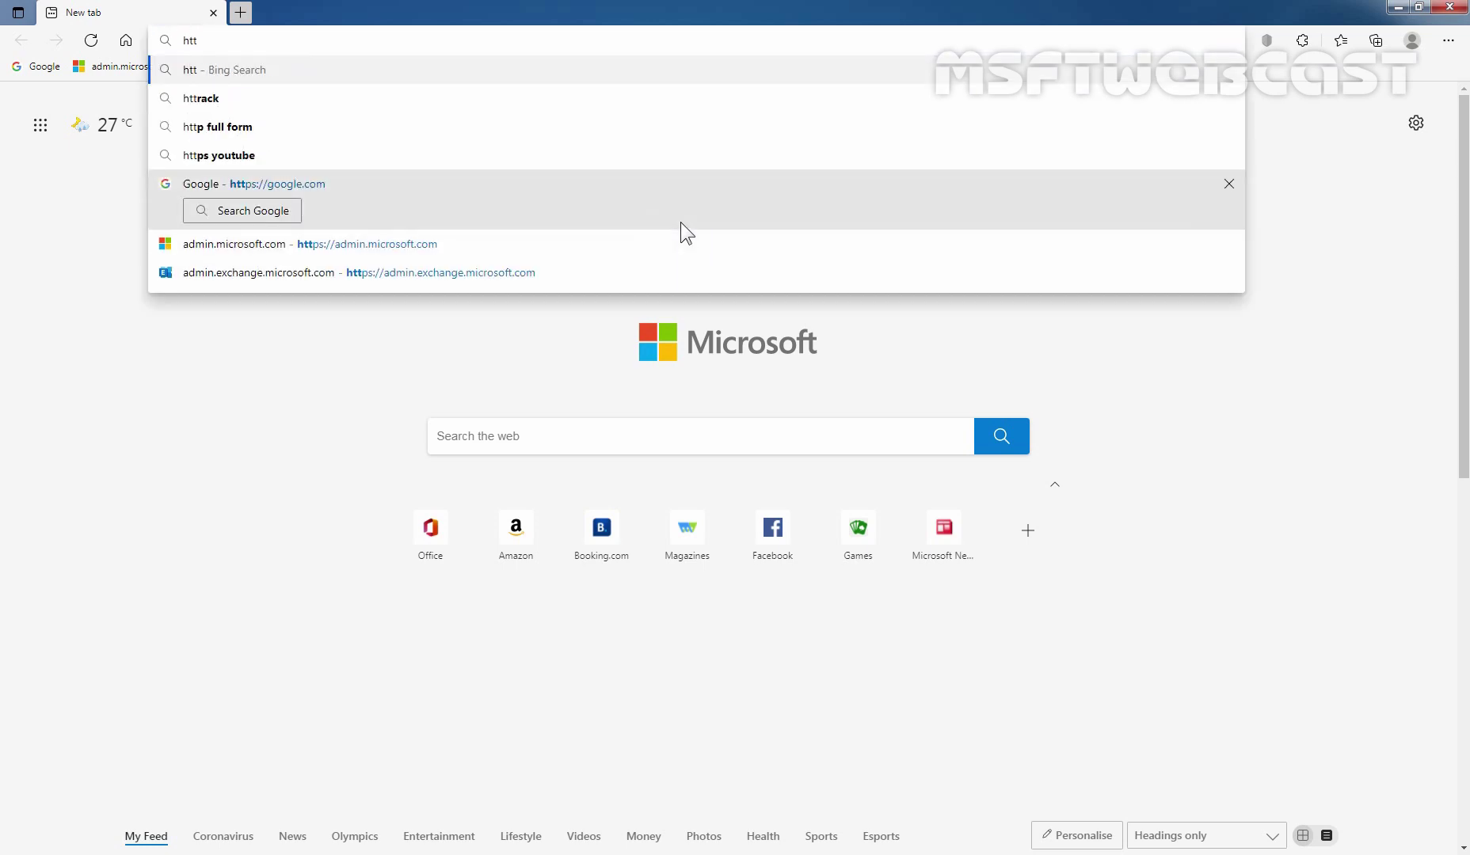
pyautogui.write('ps://admin')
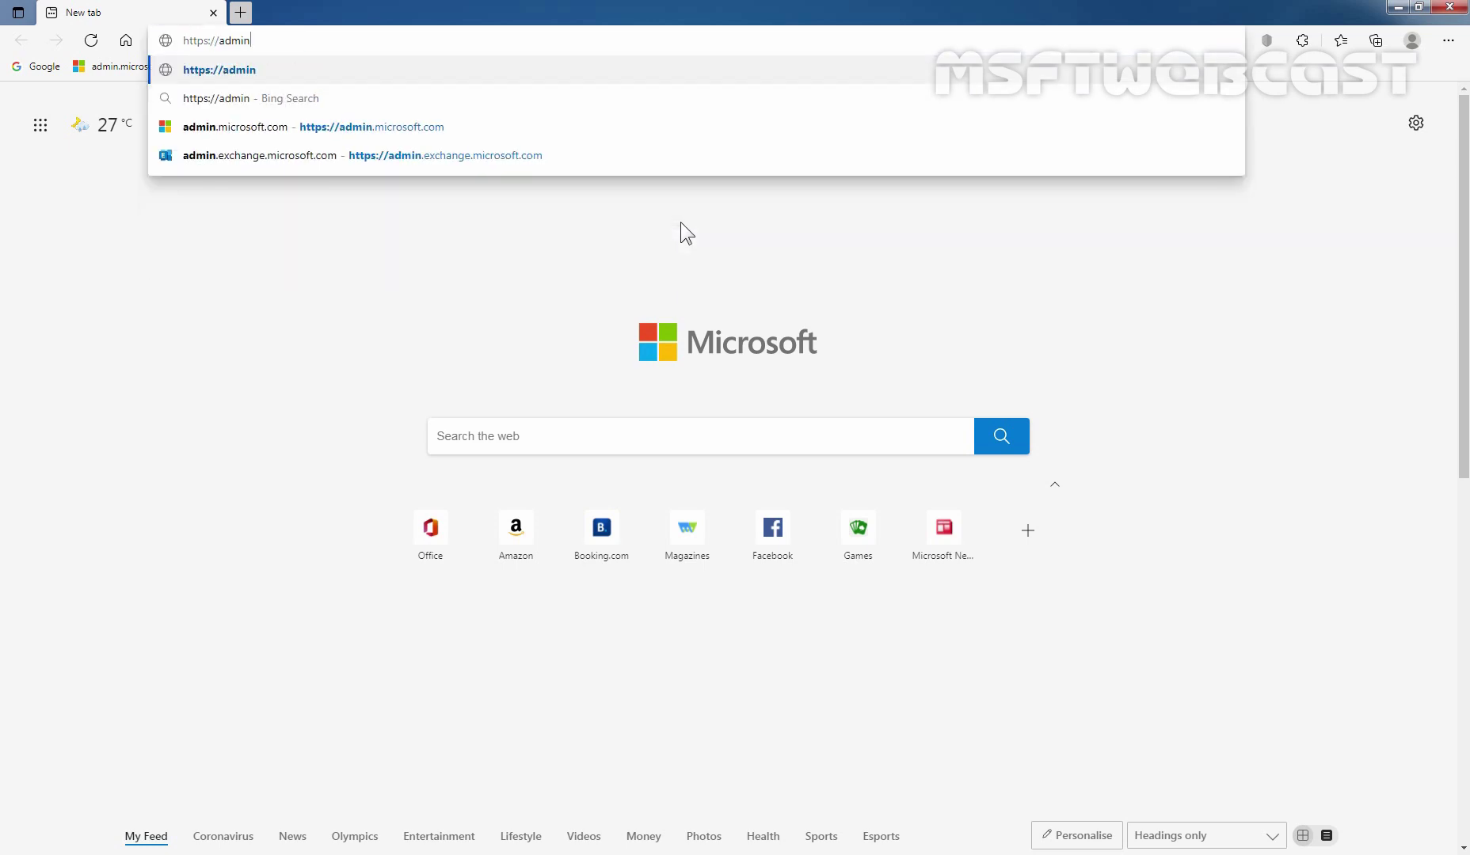
pyautogui.press('Down')
pyautogui.press('Down')
pyautogui.press('Down')
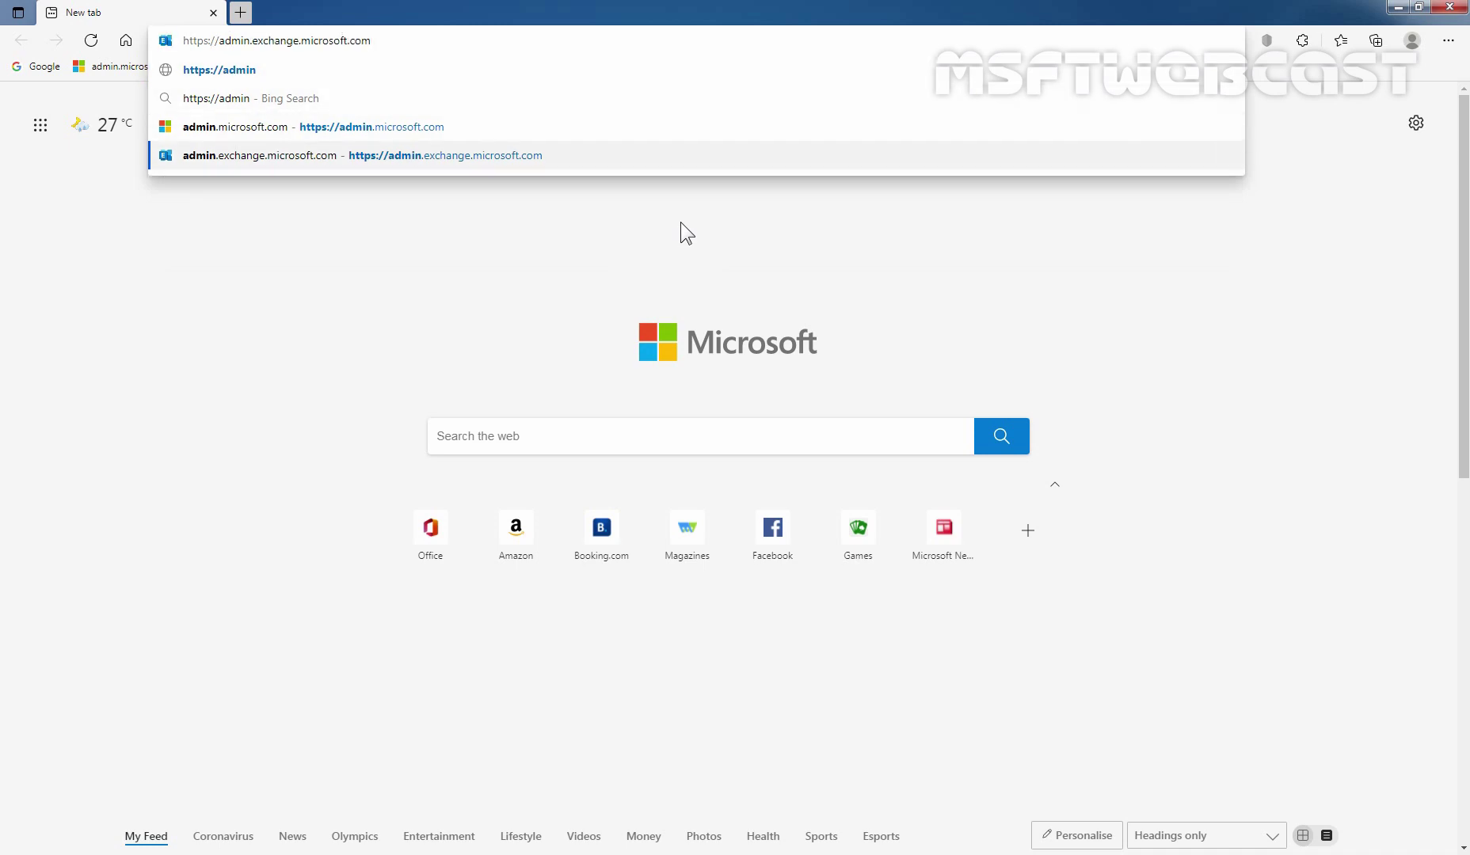
pyautogui.press('Return')
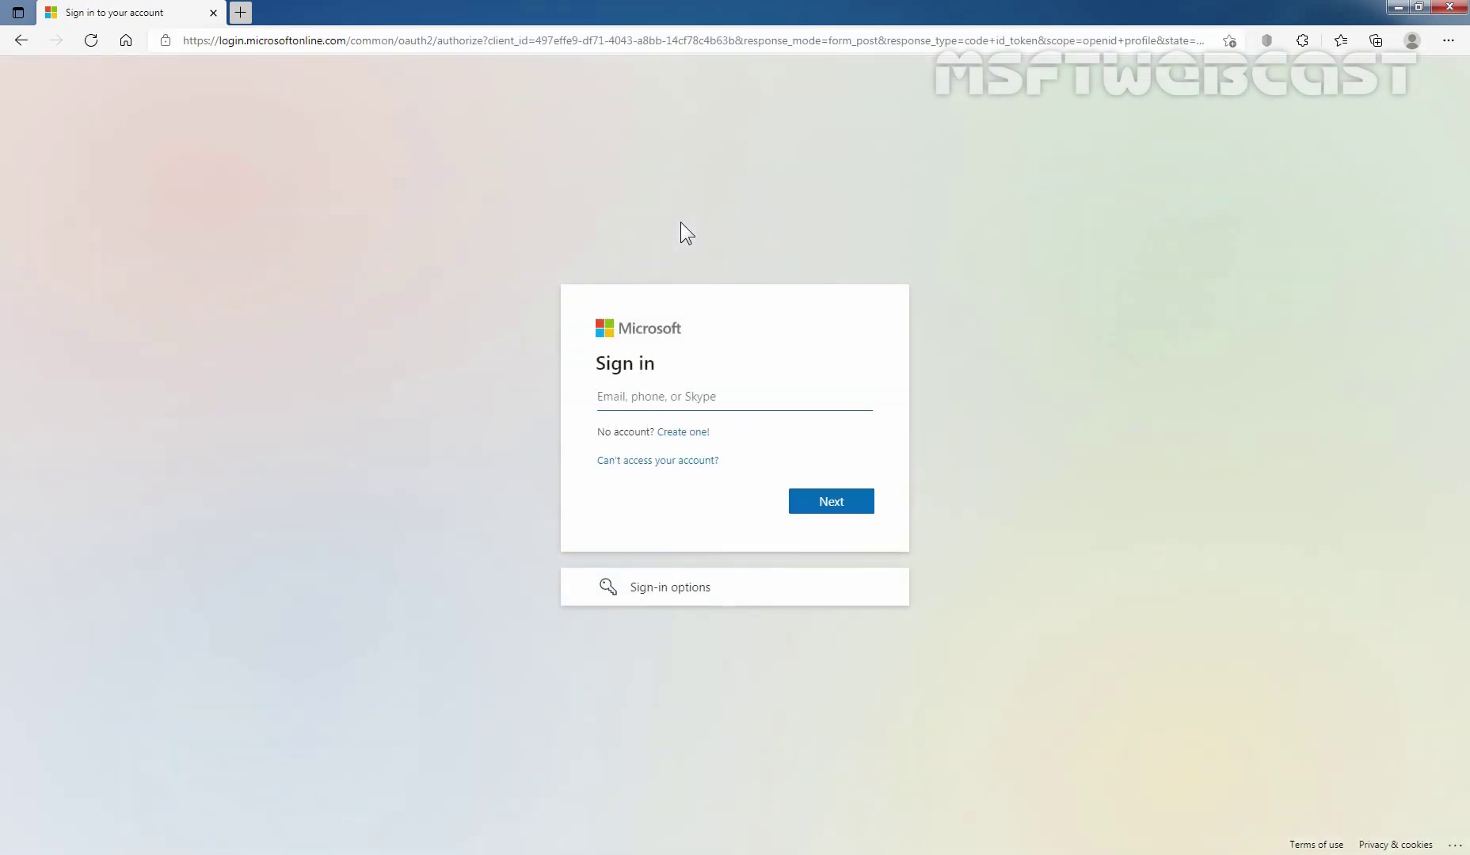
# Sign in with the administrator's email address and account password.
pyautogui.hotkey('ctrl', 'v')
pyautogui.press('Return')
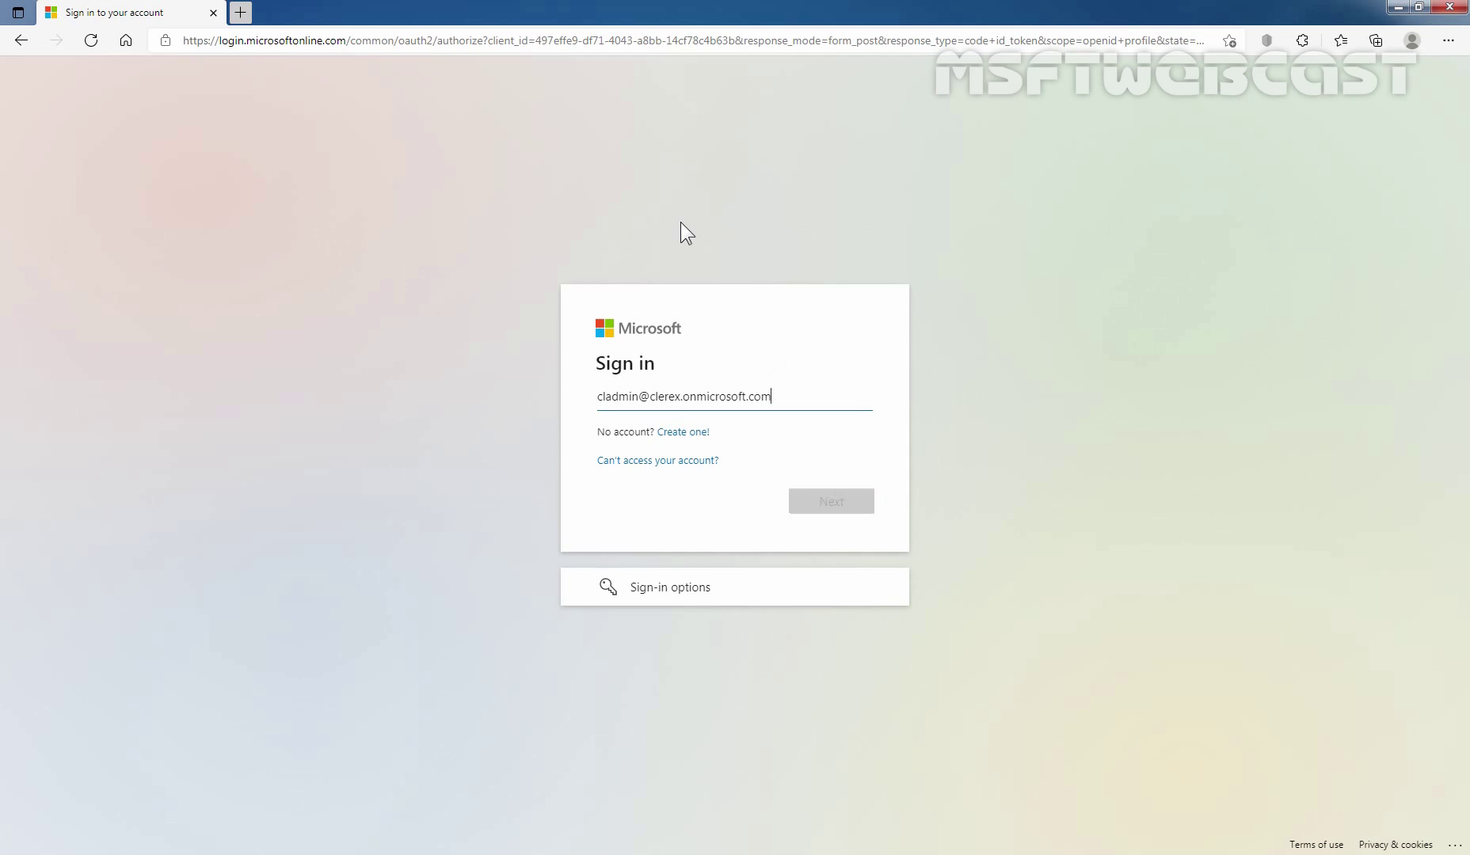
pyautogui.write('•••••••••')
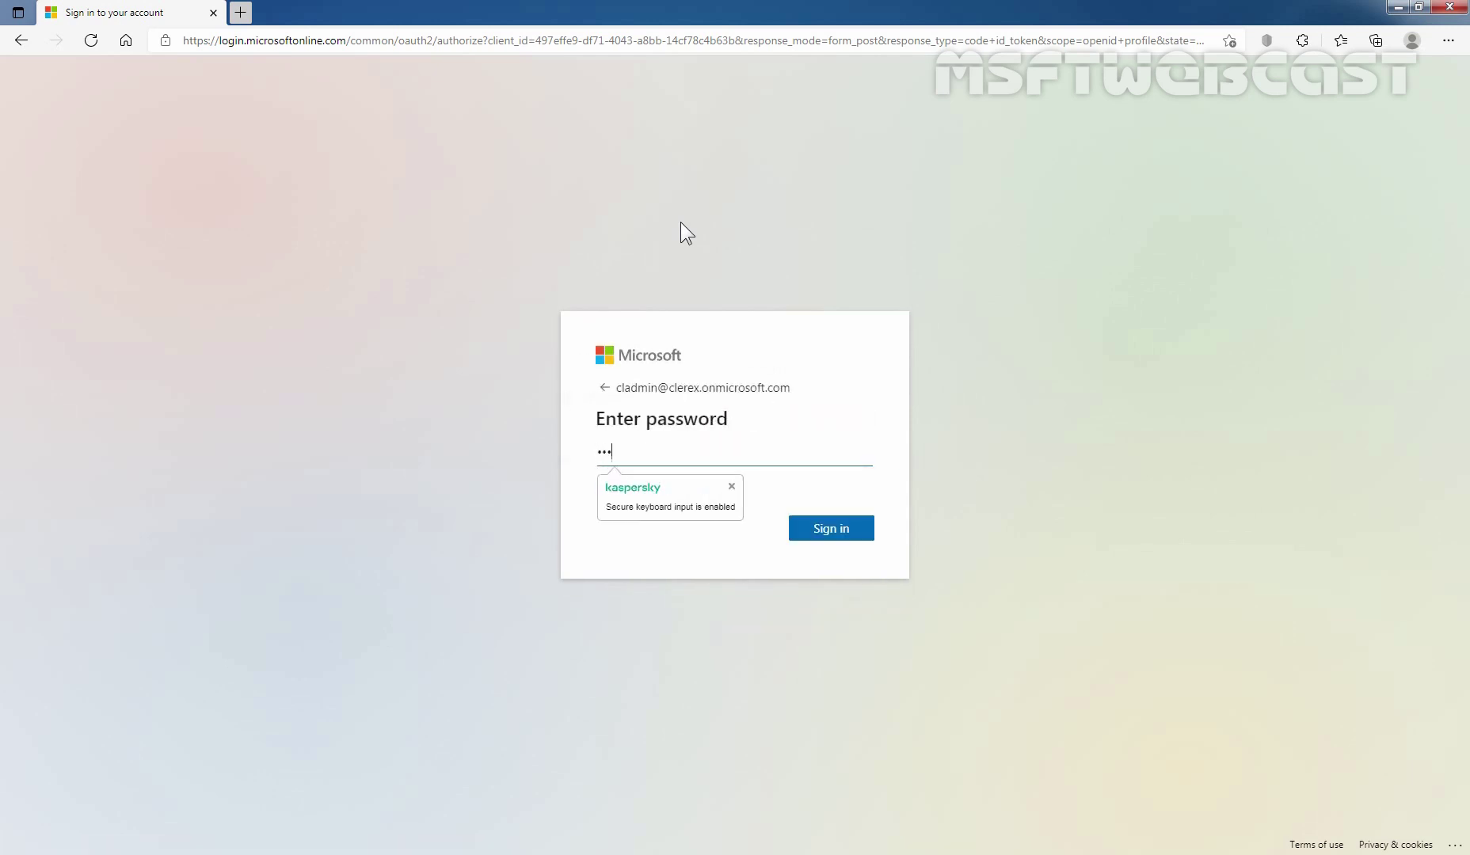
pyautogui.write('•••••••••')
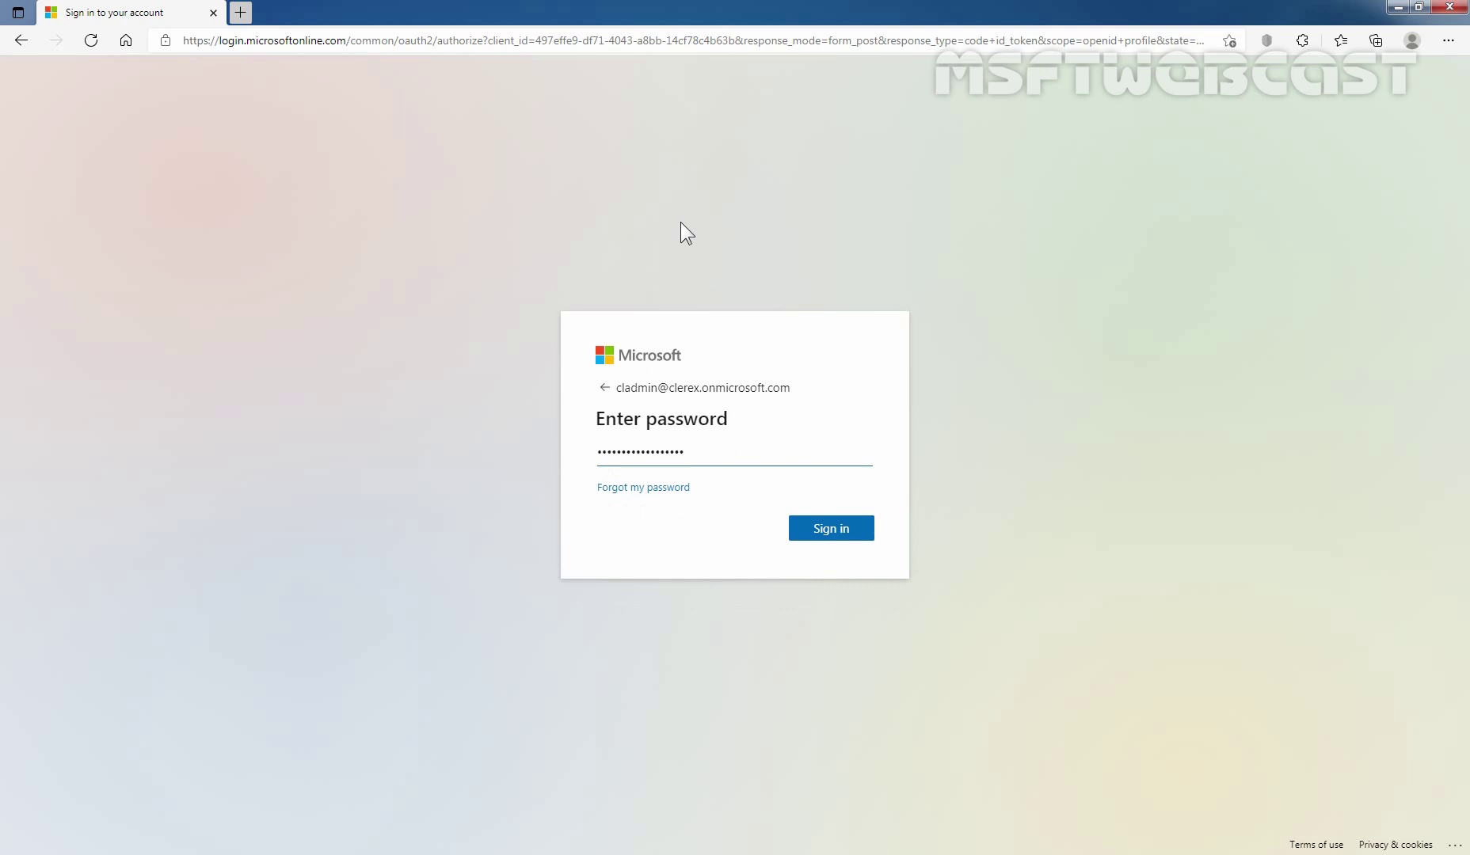
pyautogui.press('Return')
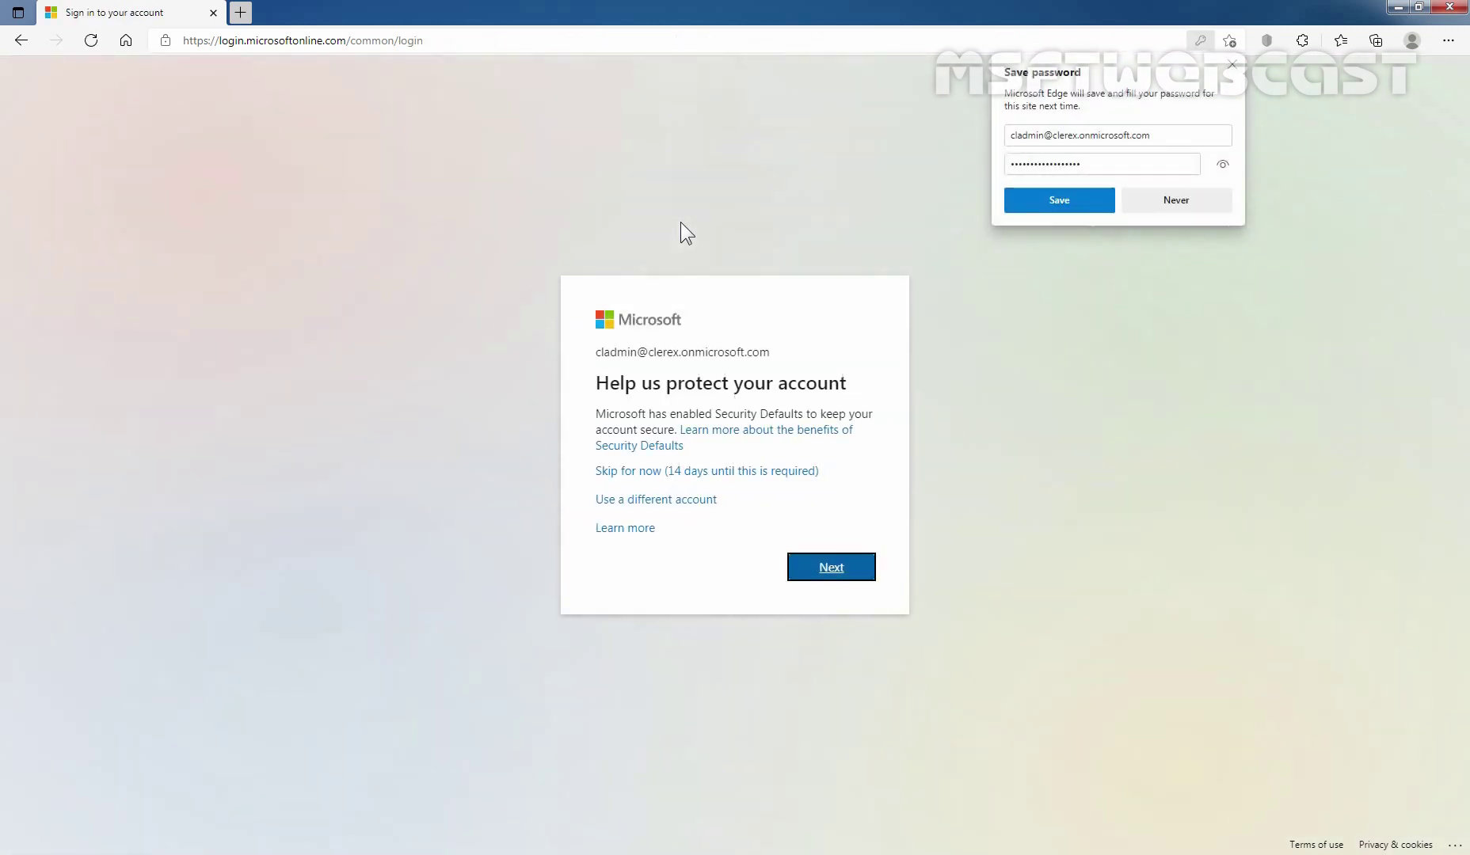
# Skip the Security Defaults setup for now, decline saving the password in the browser, and choose to stay signed in.
pyautogui.click(740, 475)
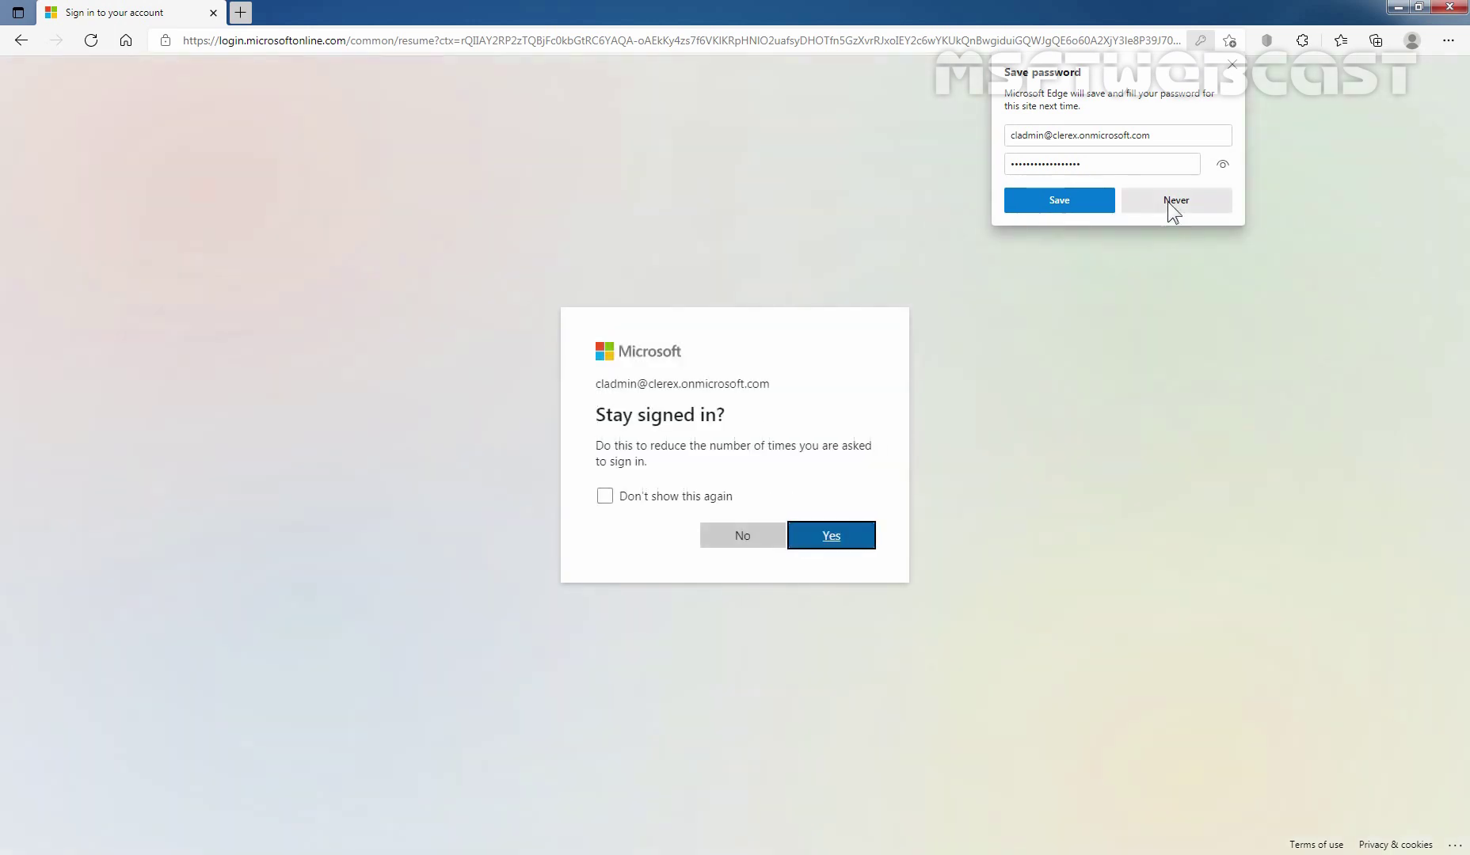
pyautogui.click(1172, 199)
pyautogui.click(824, 539)
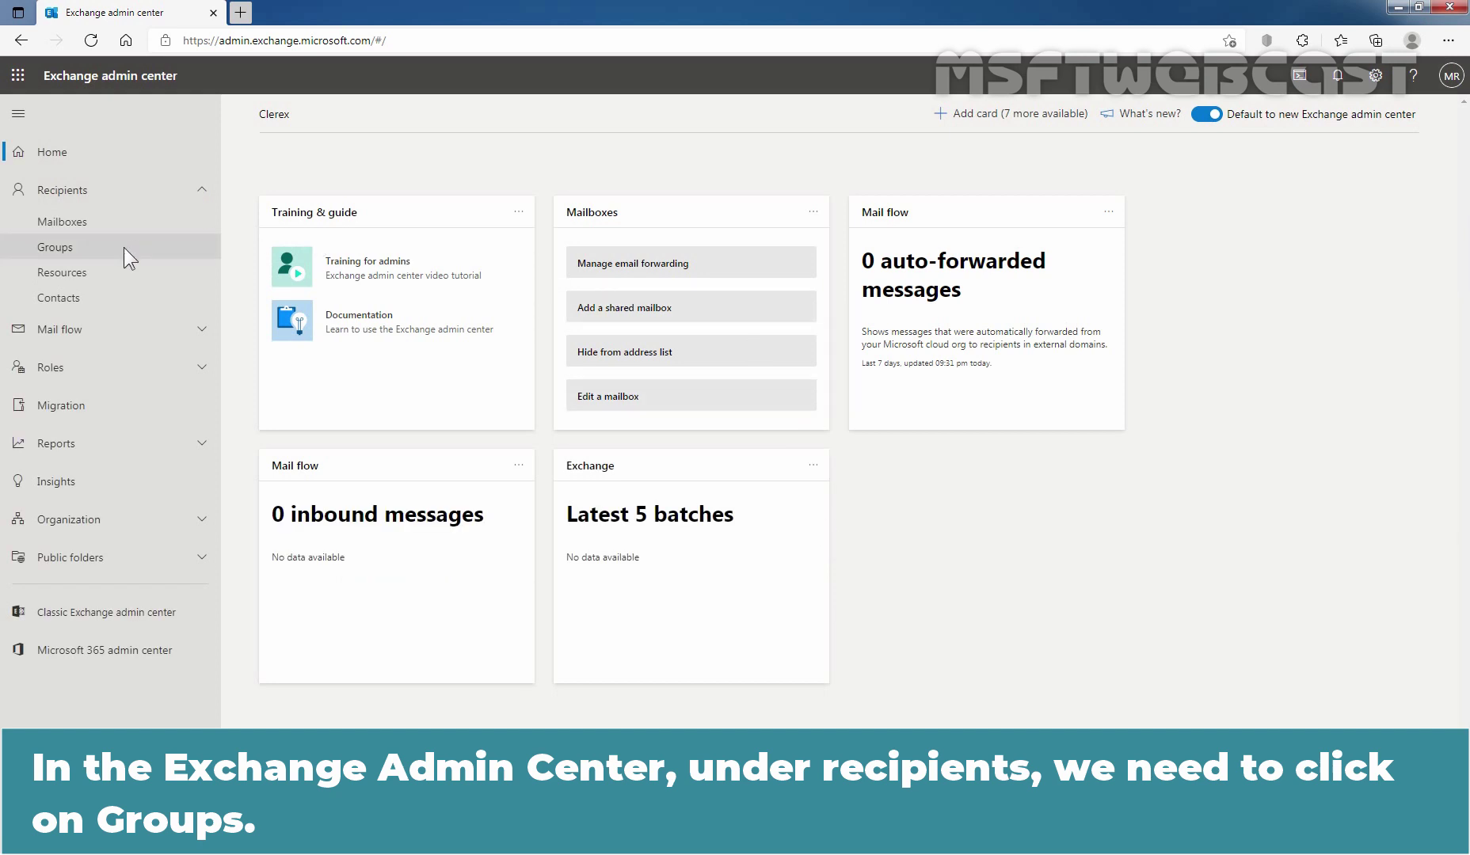
# Start a new group from the distribution lists under Recipients' Groups and choose Distribution as the group type.
pyautogui.click(60, 254)
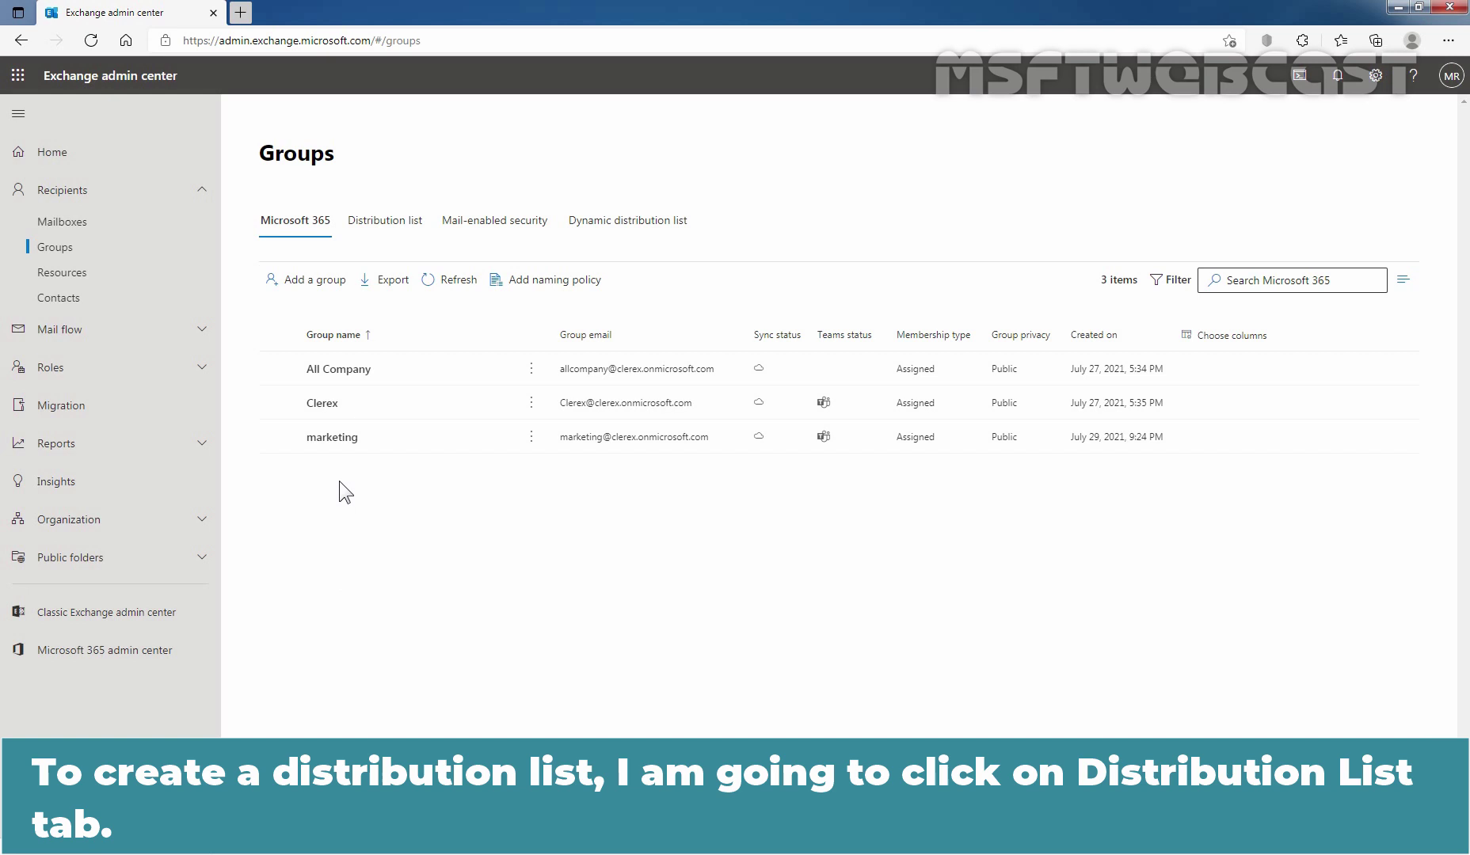
pyautogui.click(393, 228)
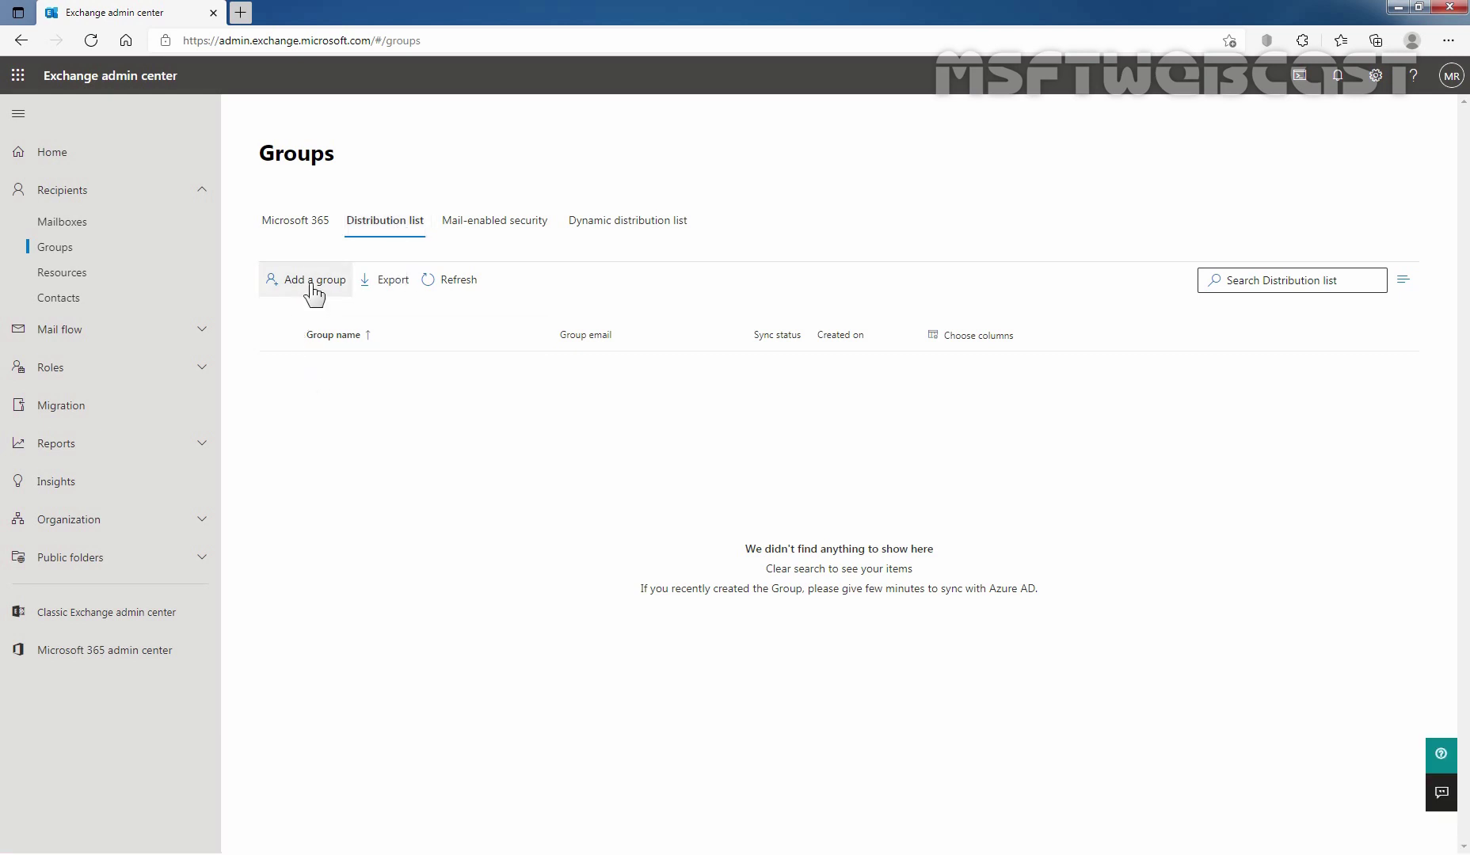
pyautogui.click(312, 281)
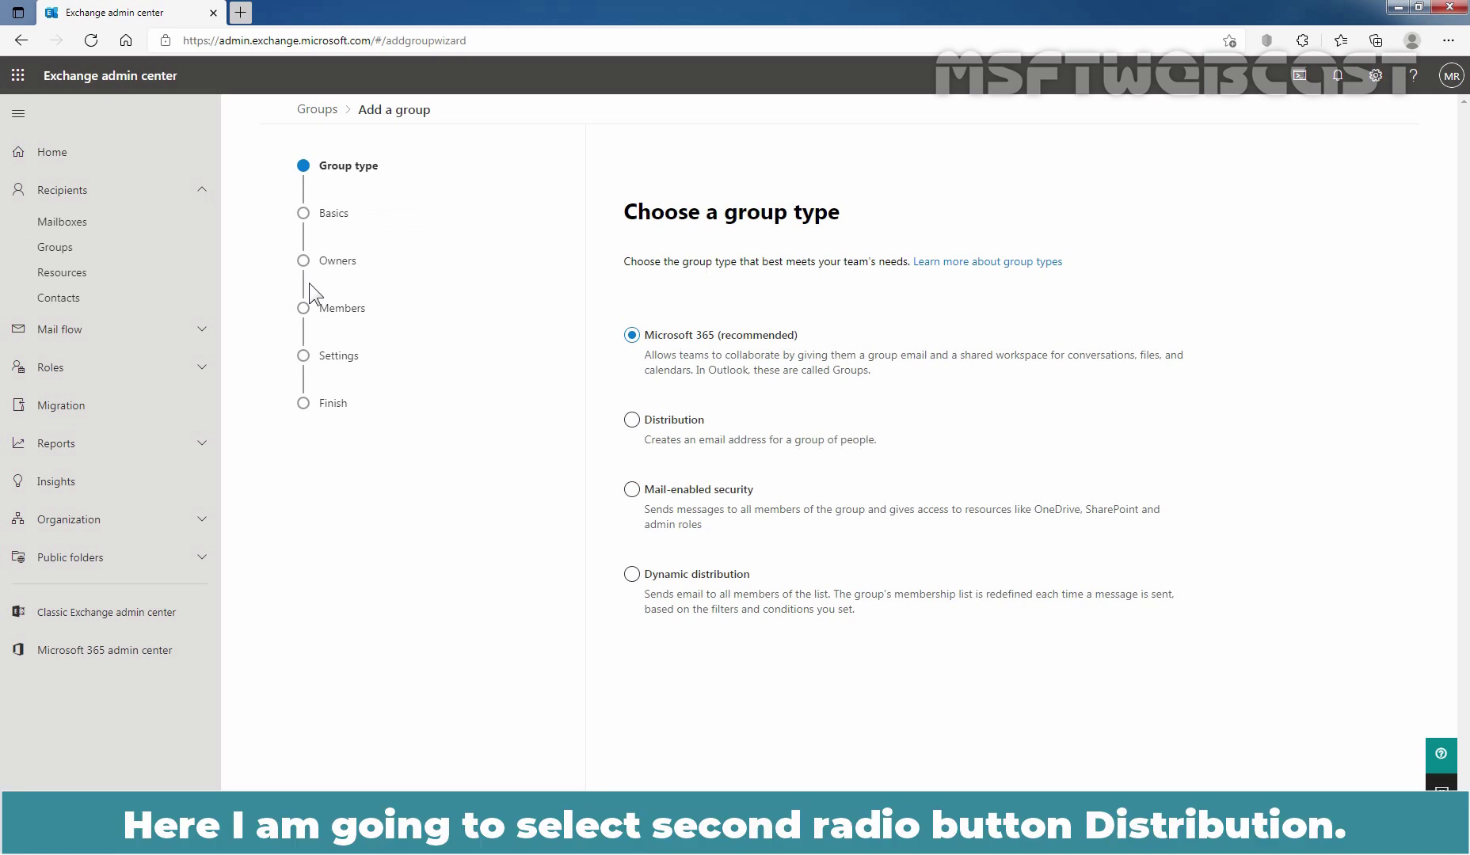
pyautogui.click(688, 426)
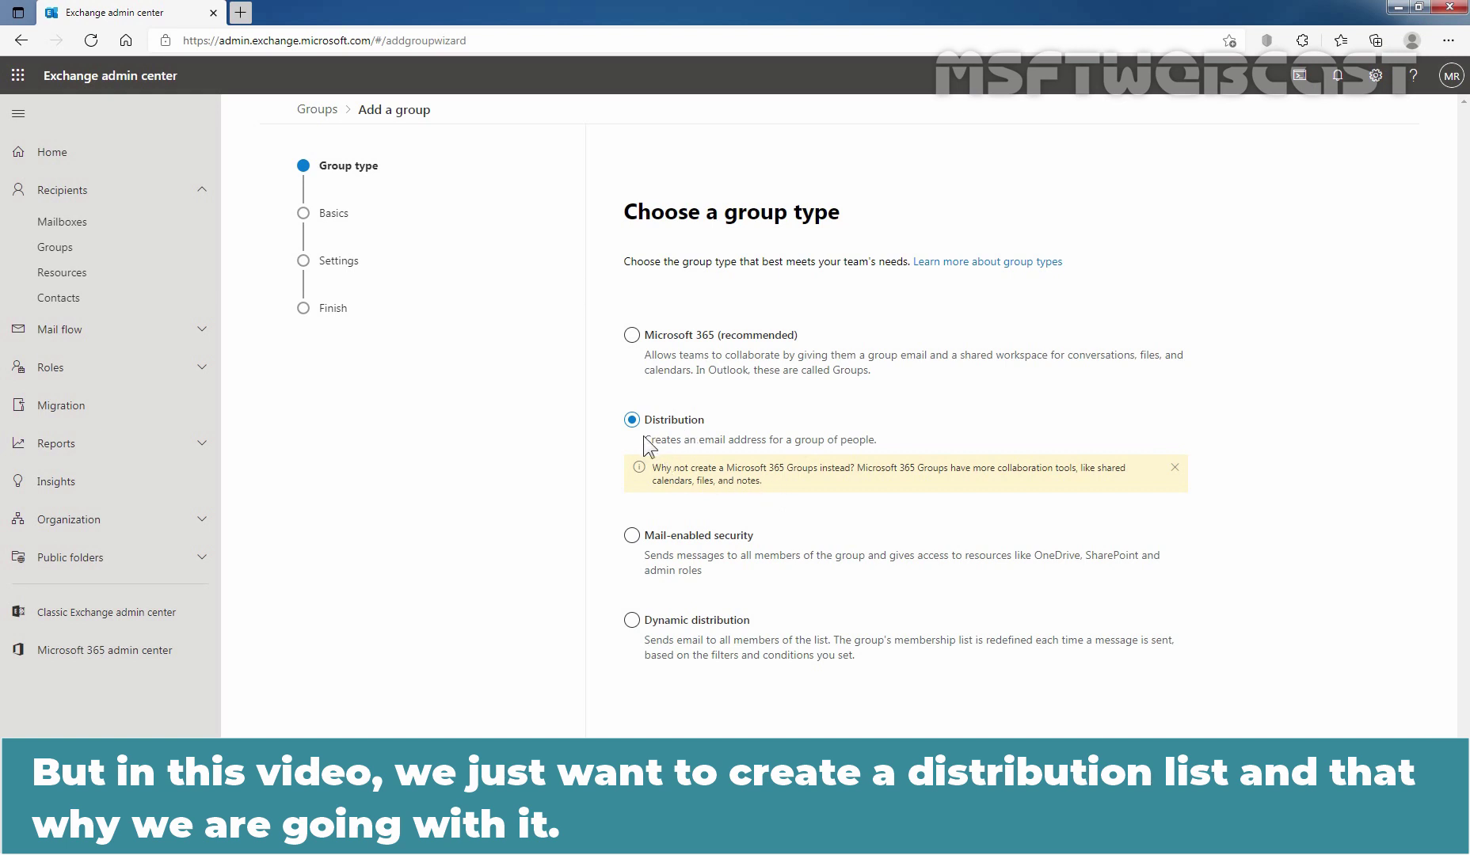
pyautogui.click(651, 829)
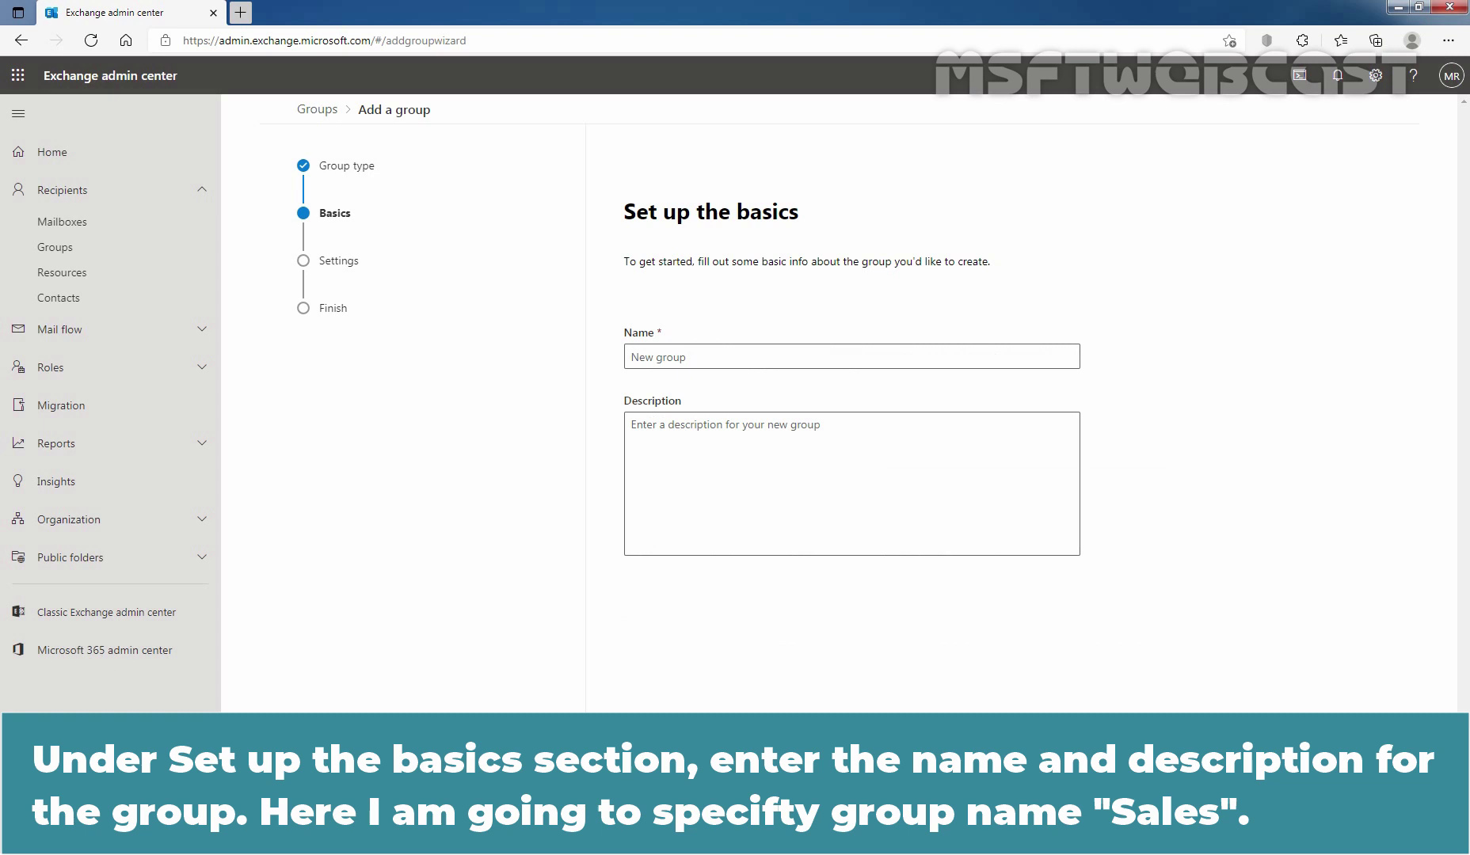
# Name the new distribution group Sales, leave its description empty, and continue to its settings.
pyautogui.click(748, 351)
pyautogui.write('Sales')
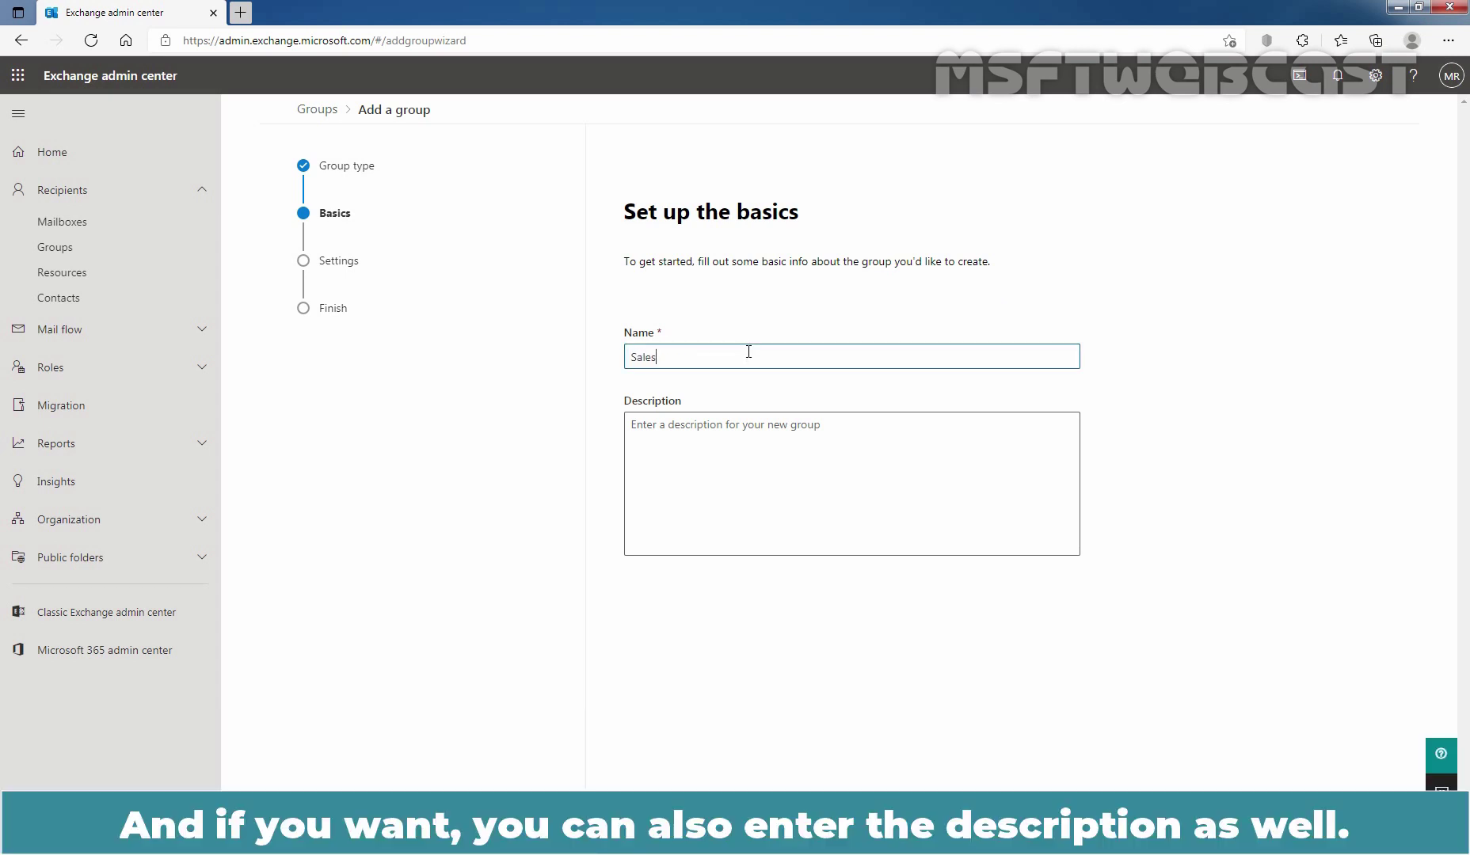
pyautogui.click(700, 436)
pyautogui.click(719, 830)
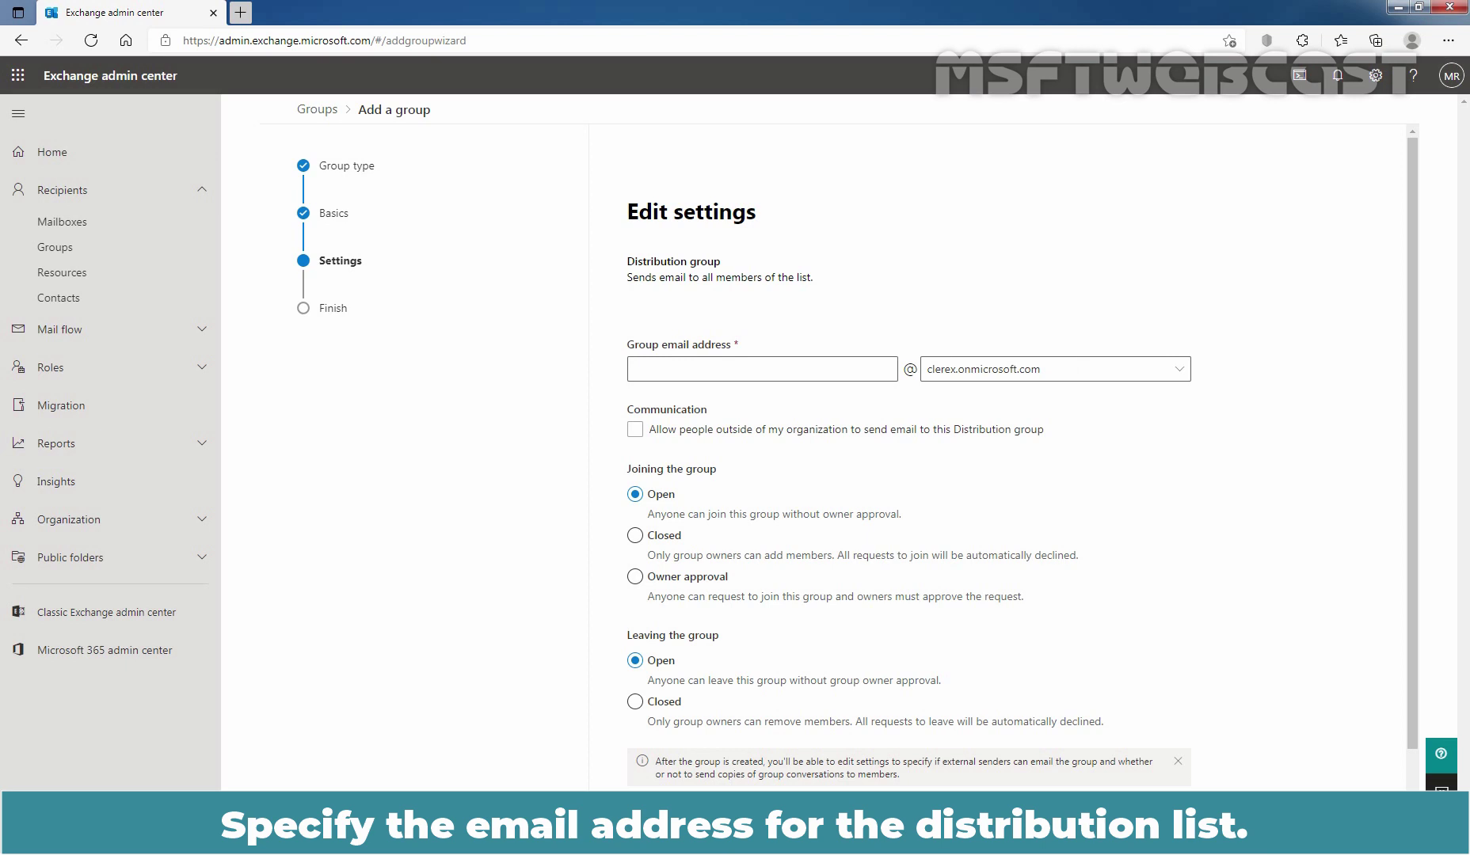
# Set the group's email alias to "sales" and keep the default organization domain.
pyautogui.write('sales')
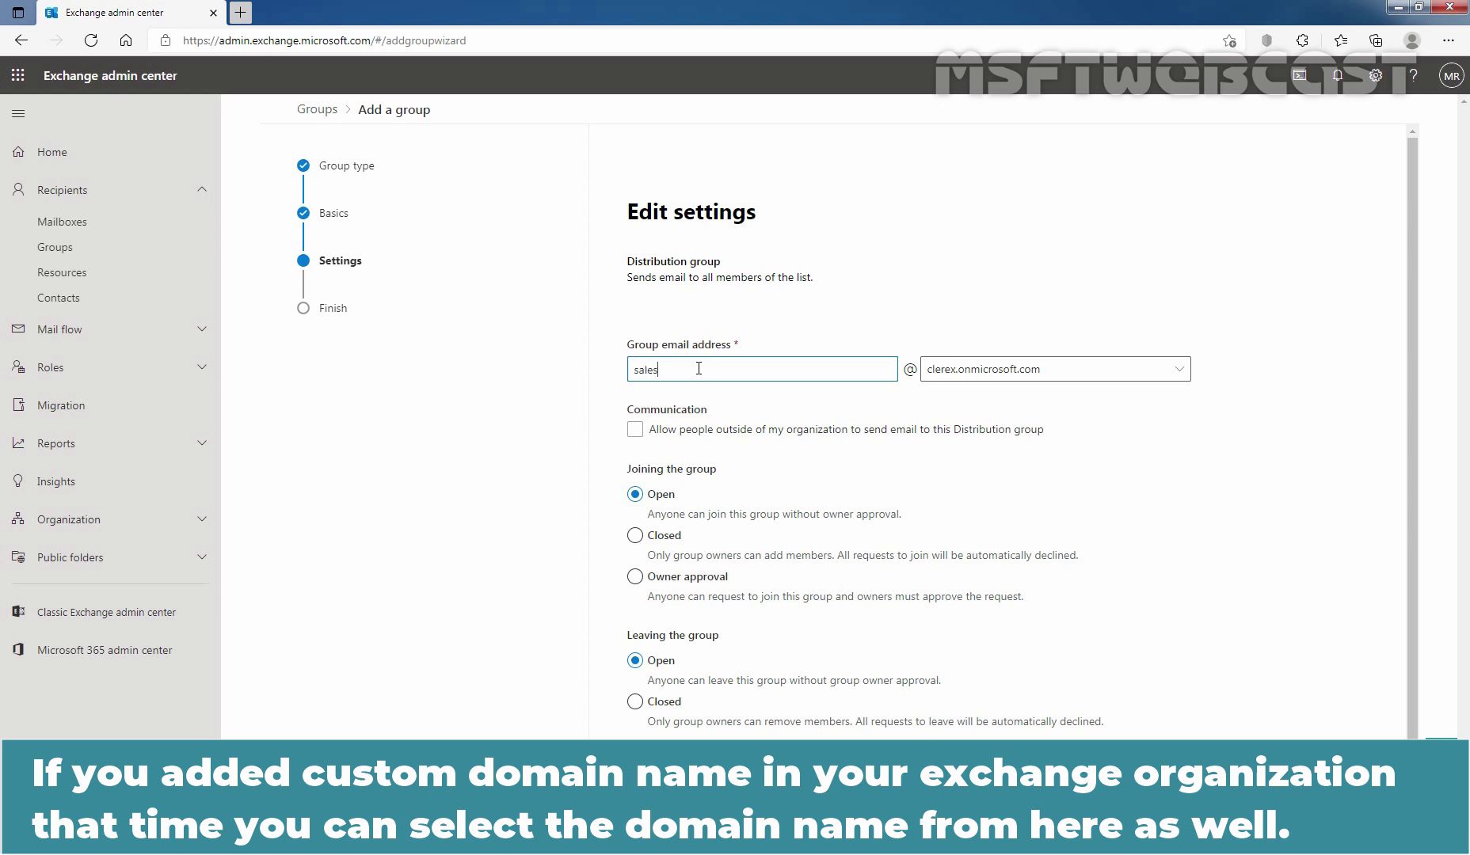
pyautogui.click(1184, 372)
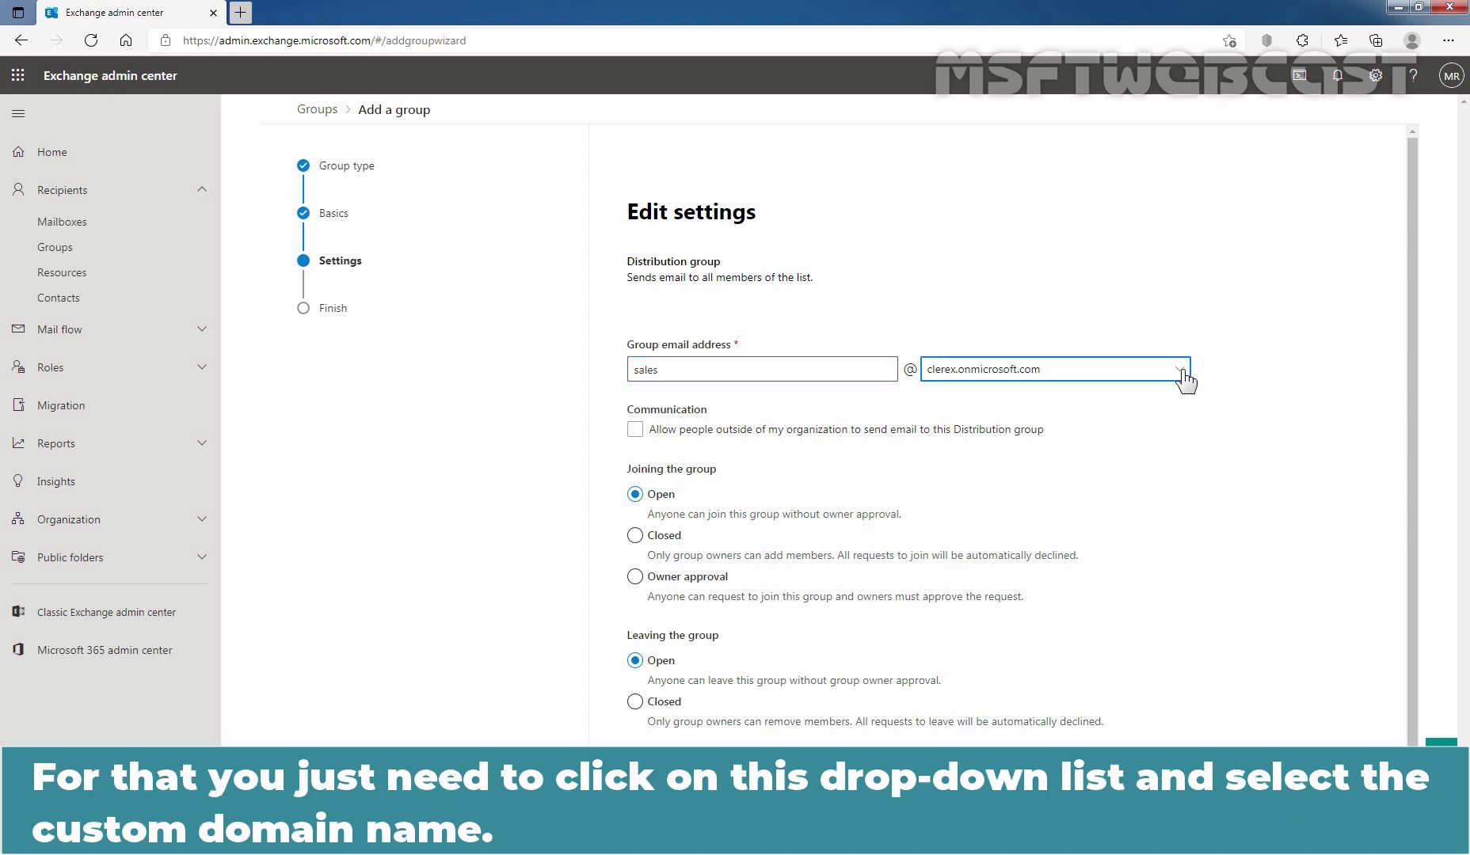
pyautogui.click(1184, 374)
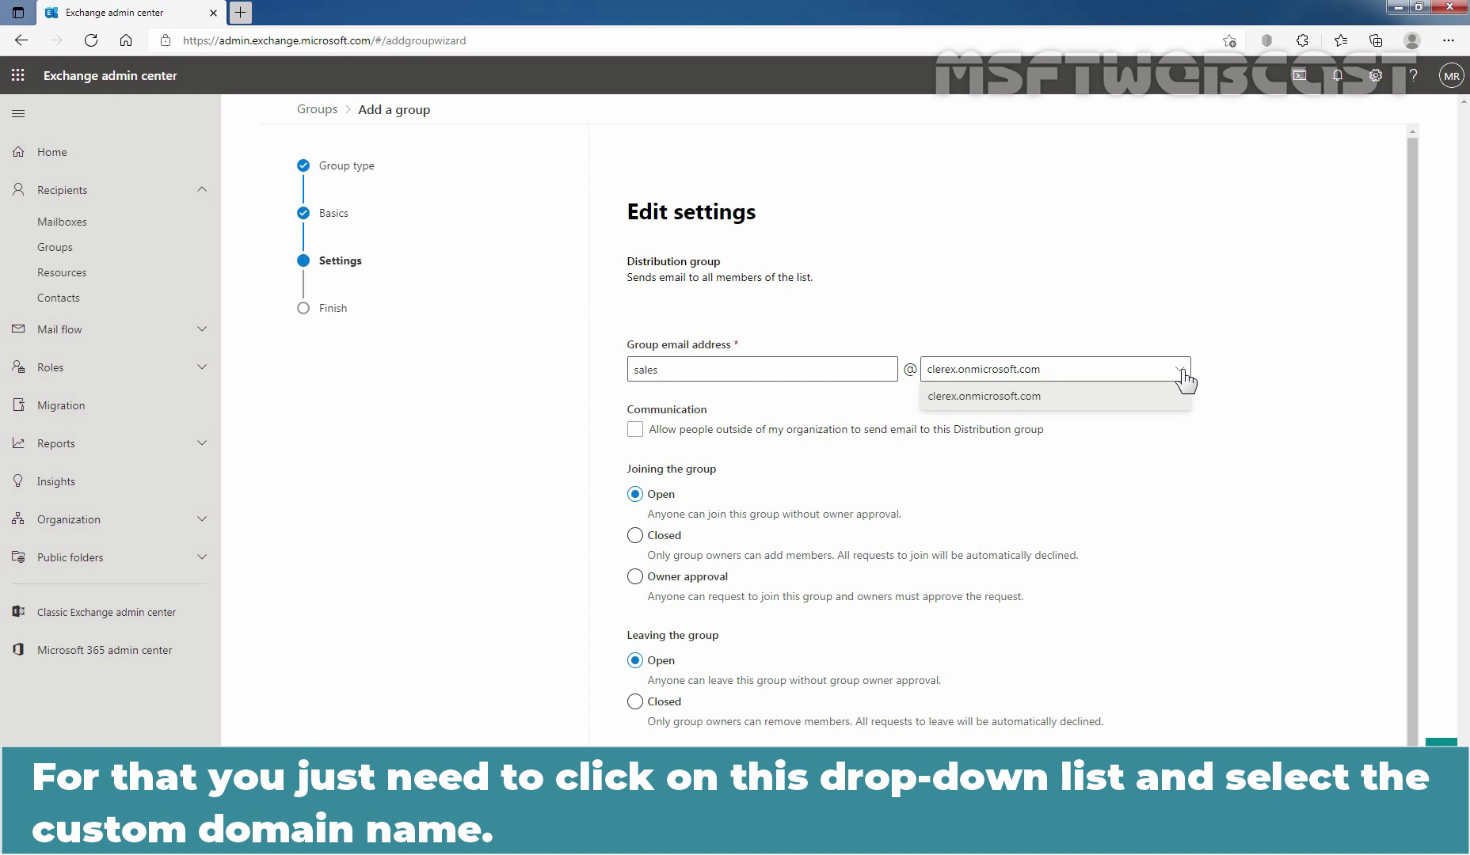
pyautogui.click(1186, 378)
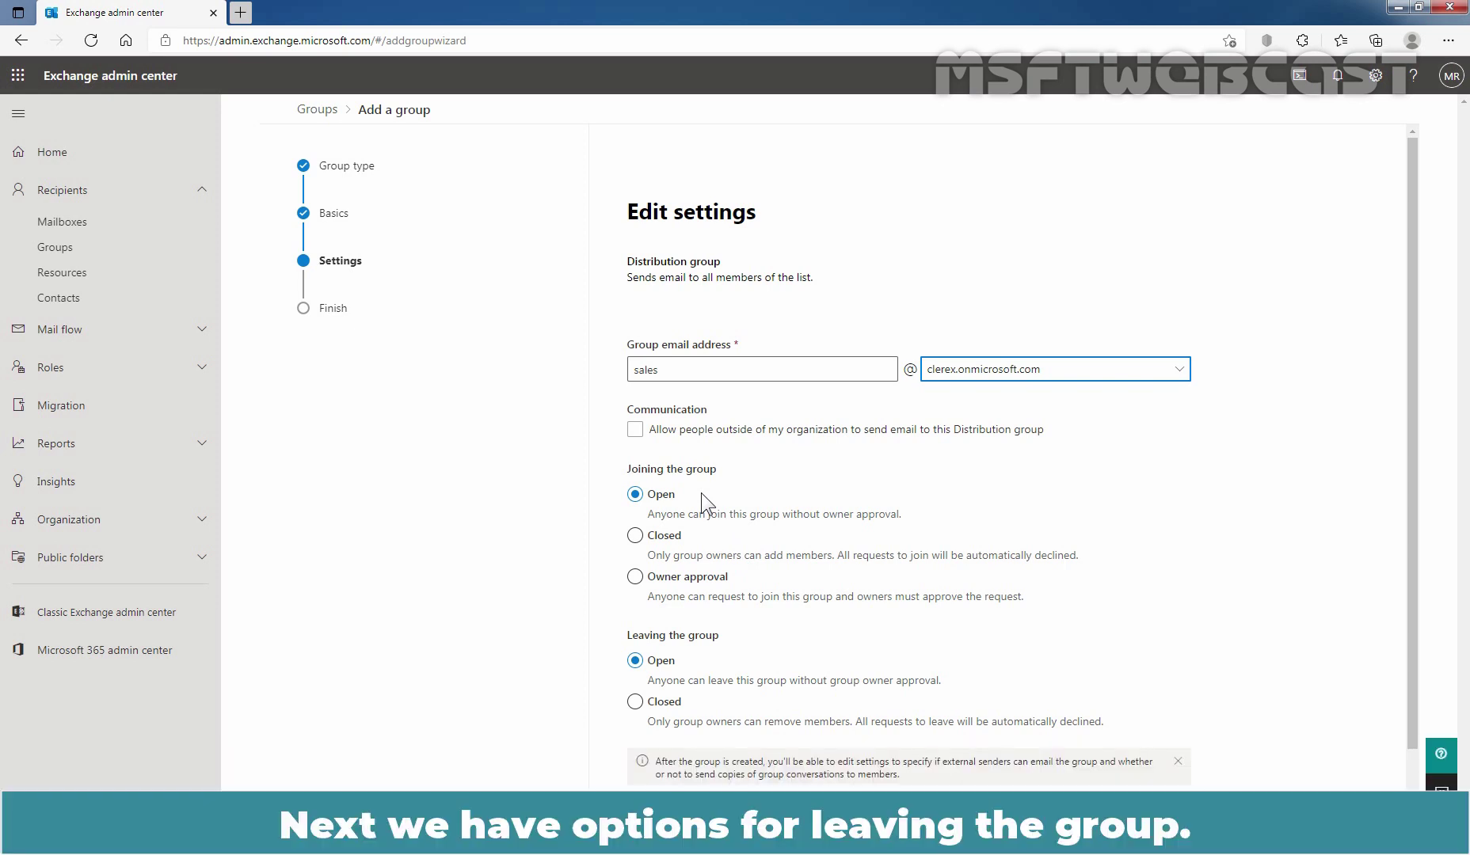
# Accept Open for both joining and leaving the group, then create the Sales distribution group and close the wizard.
pyautogui.scroll(-1, 702, 493)
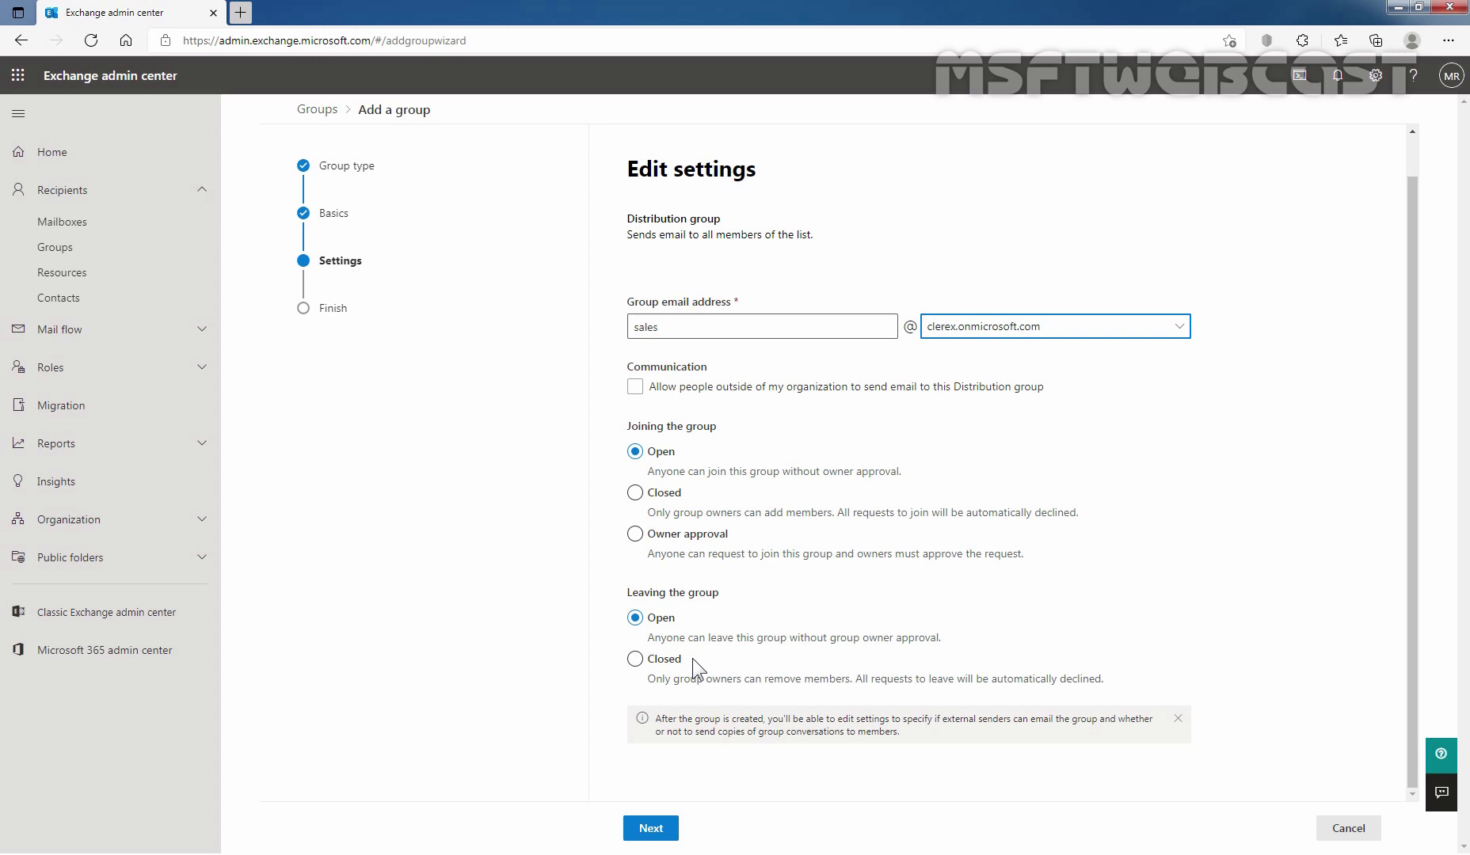
pyautogui.click(651, 830)
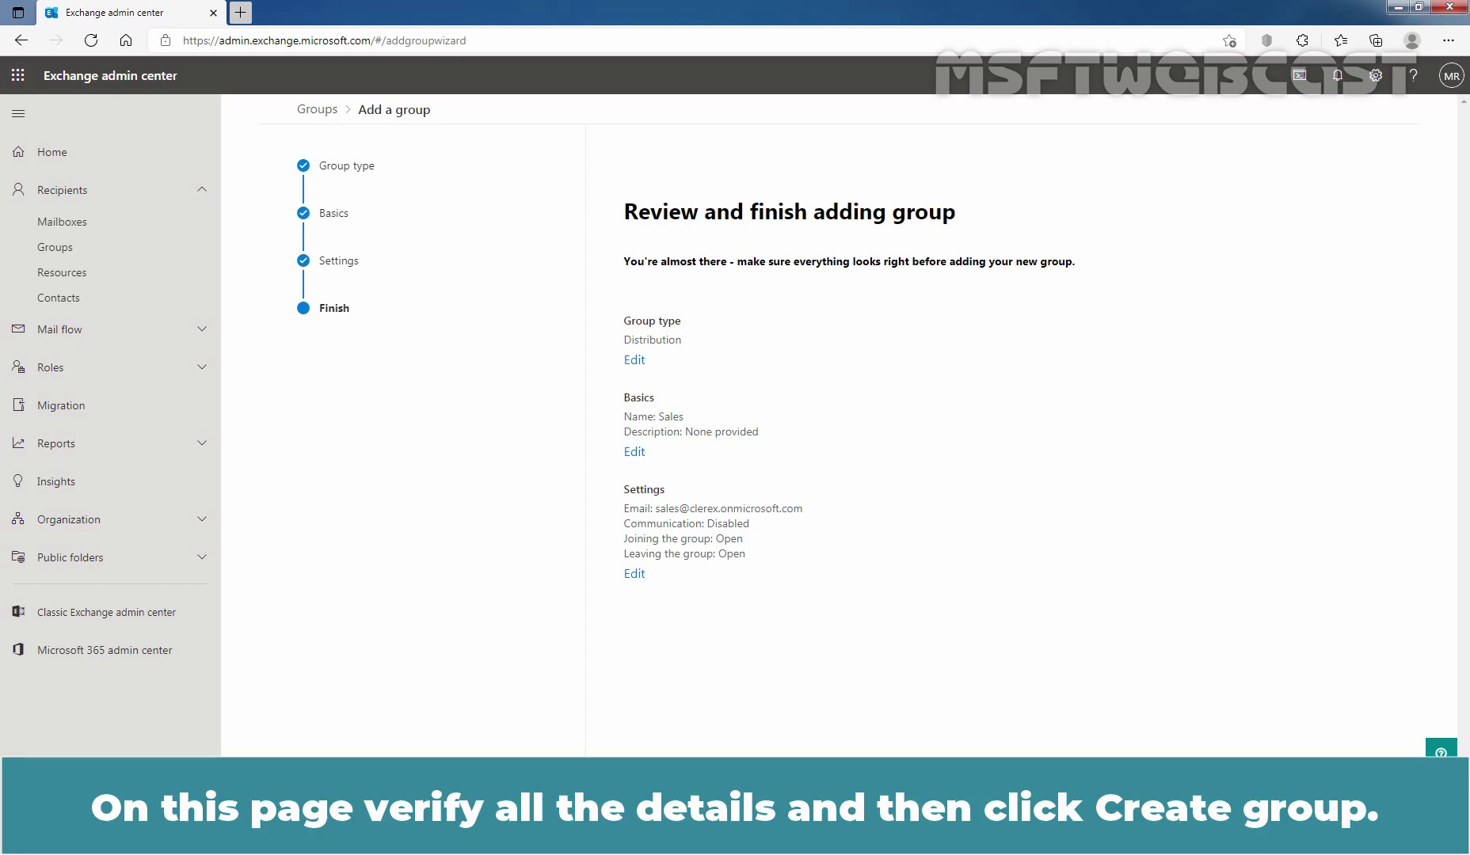
pyautogui.click(657, 831)
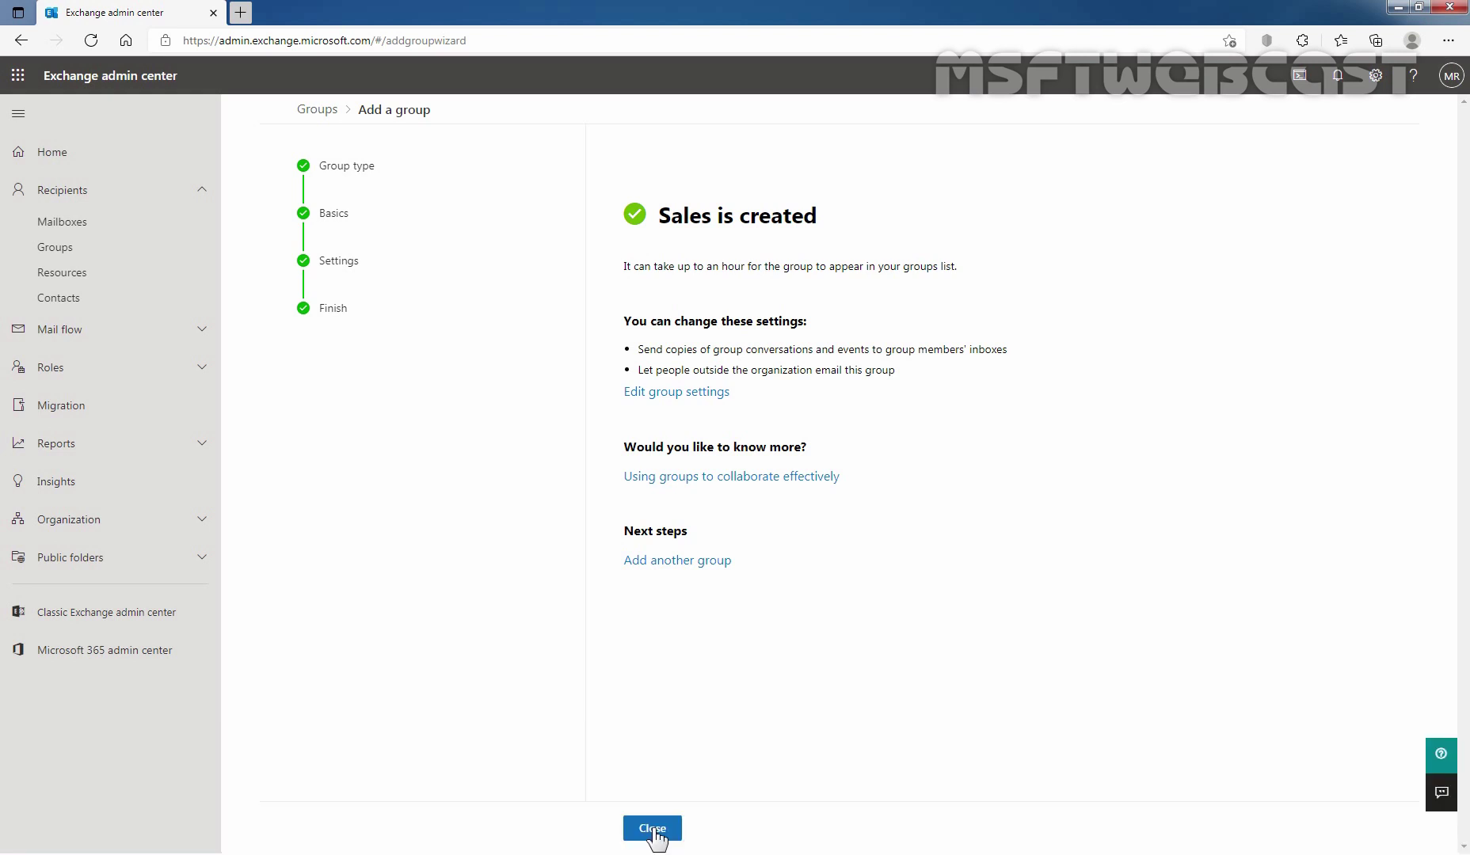
pyautogui.click(655, 831)
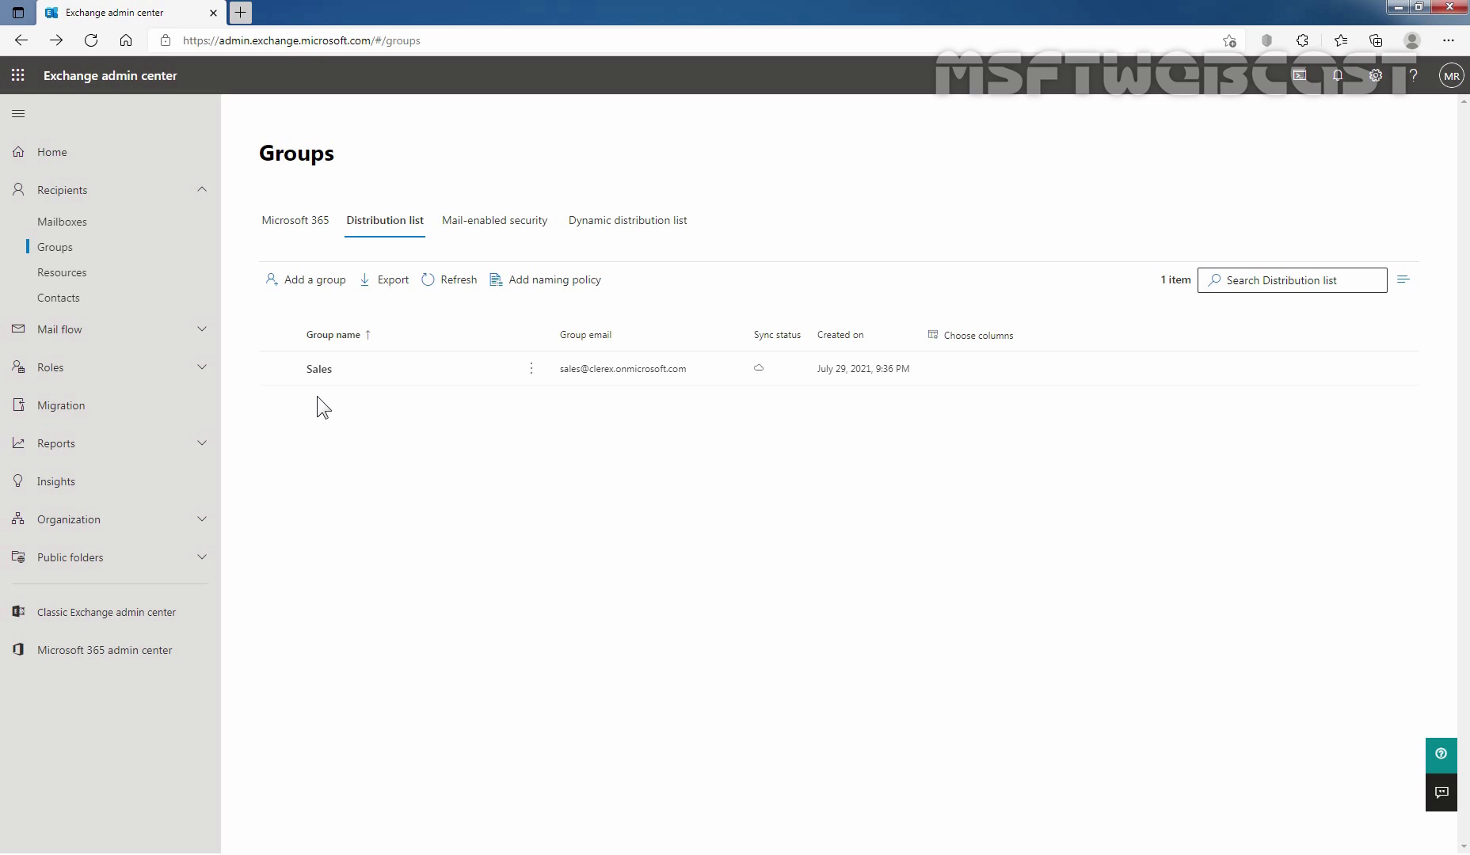
# Check the owner listed for the Sales group against the currently signed-in account.
pyautogui.click(321, 372)
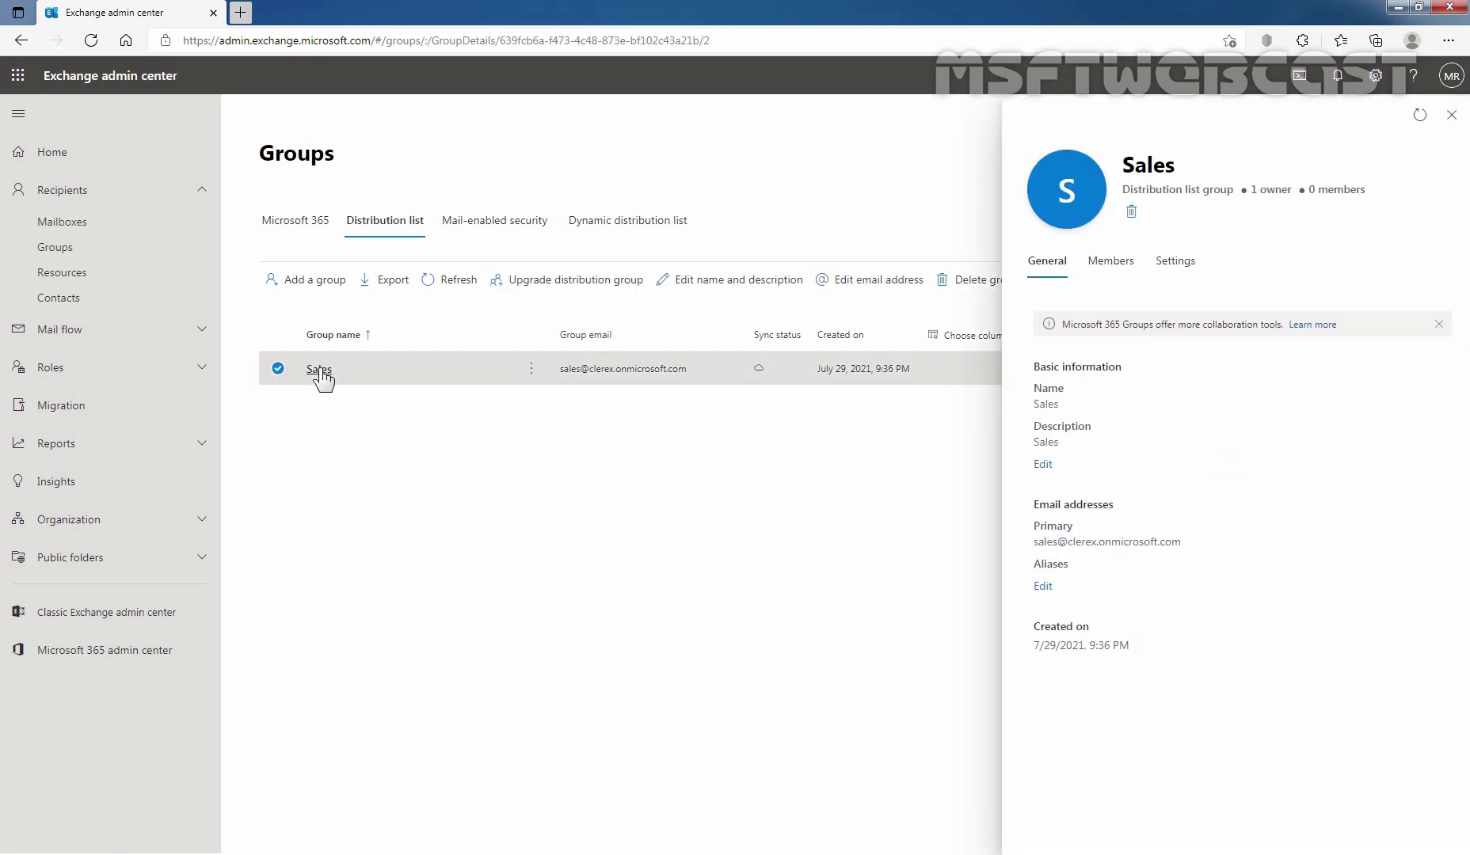
pyautogui.click(1117, 264)
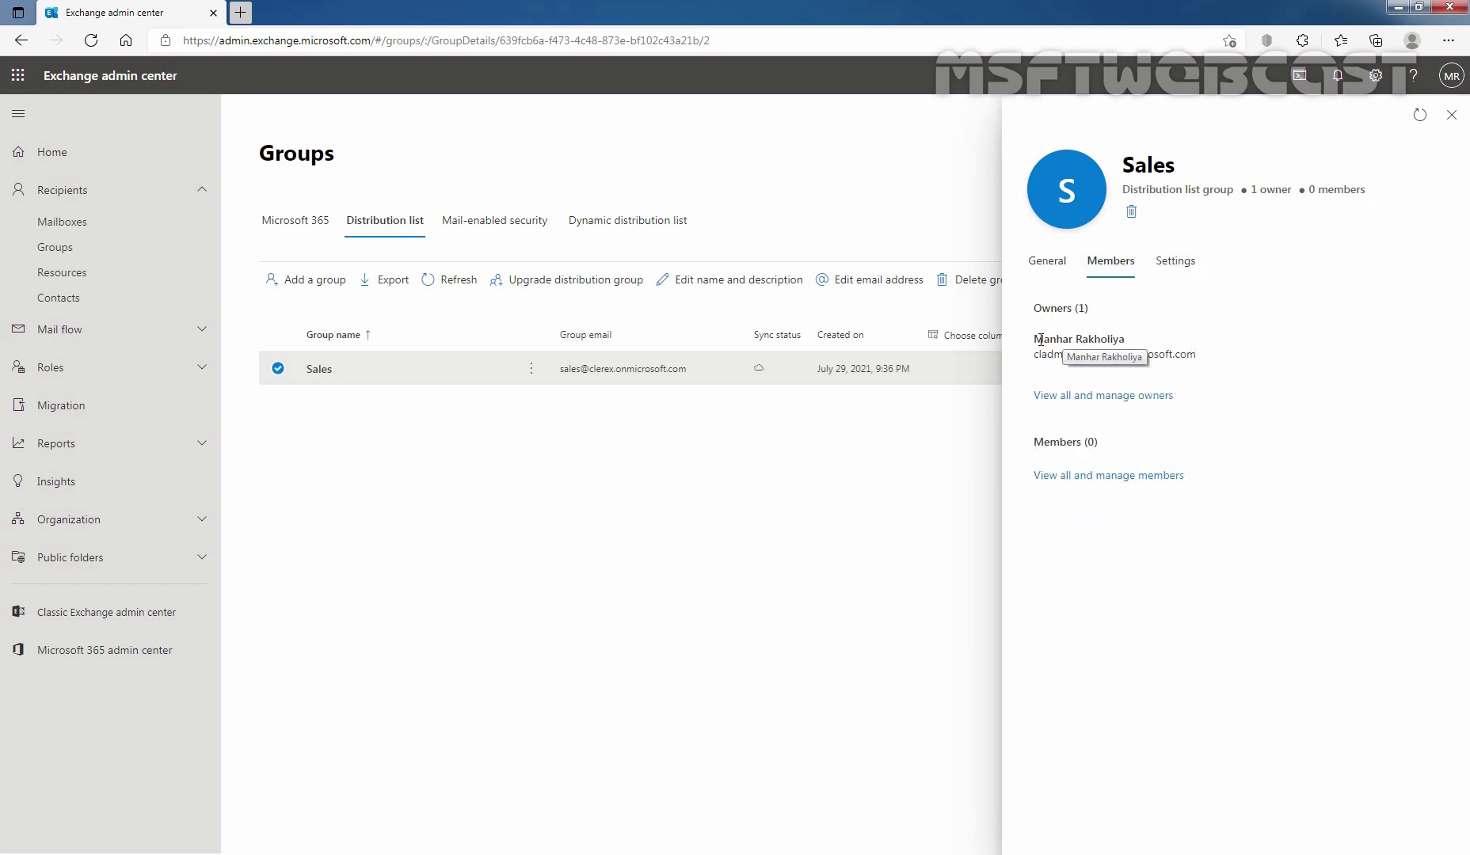
pyautogui.moveTo(1037, 339); pyautogui.dragTo(1134, 334)
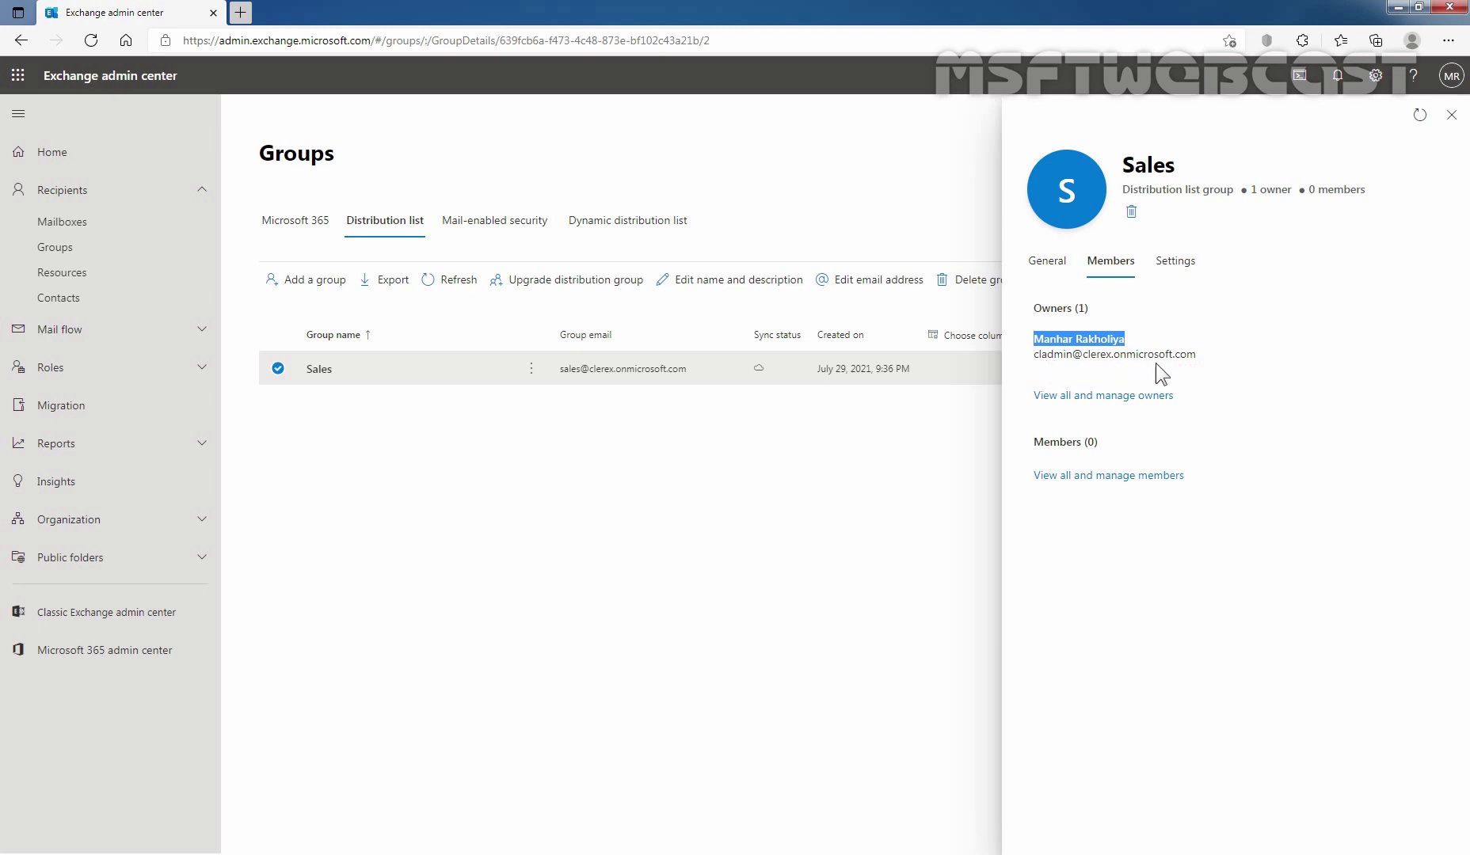
pyautogui.click(1452, 78)
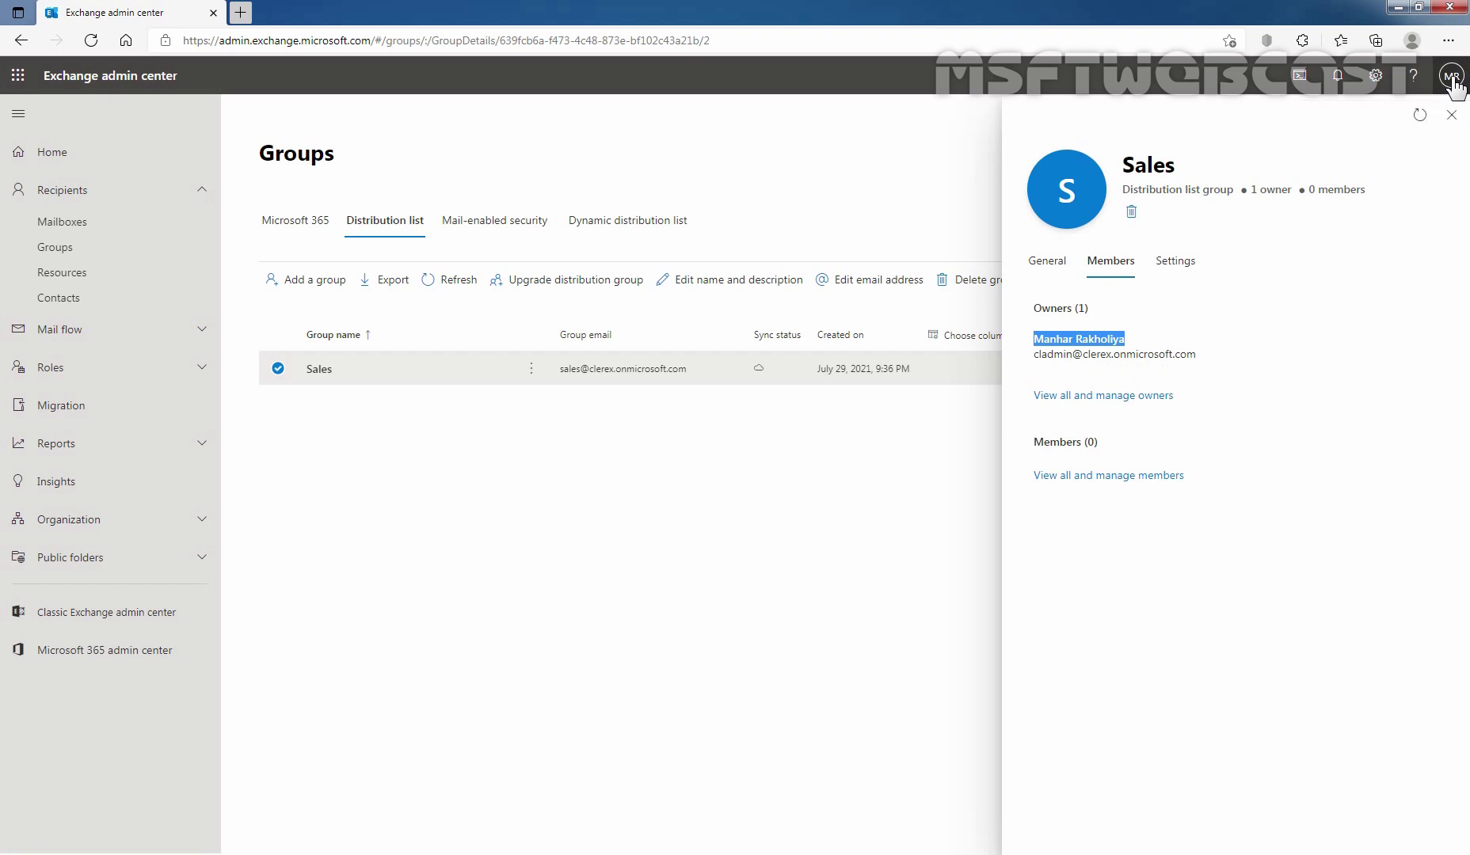
pyautogui.click(1451, 115)
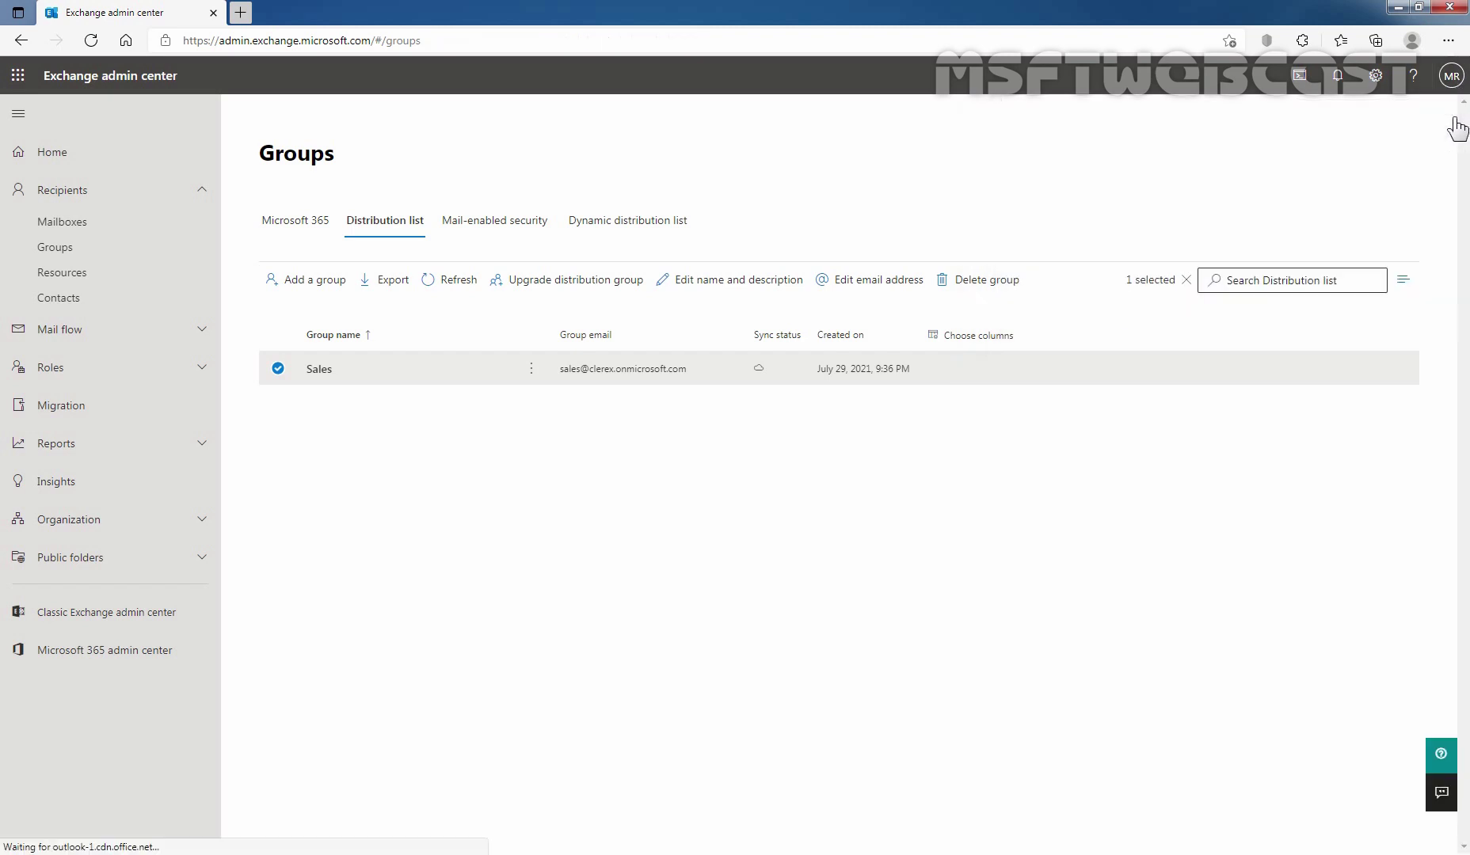
pyautogui.click(1447, 79)
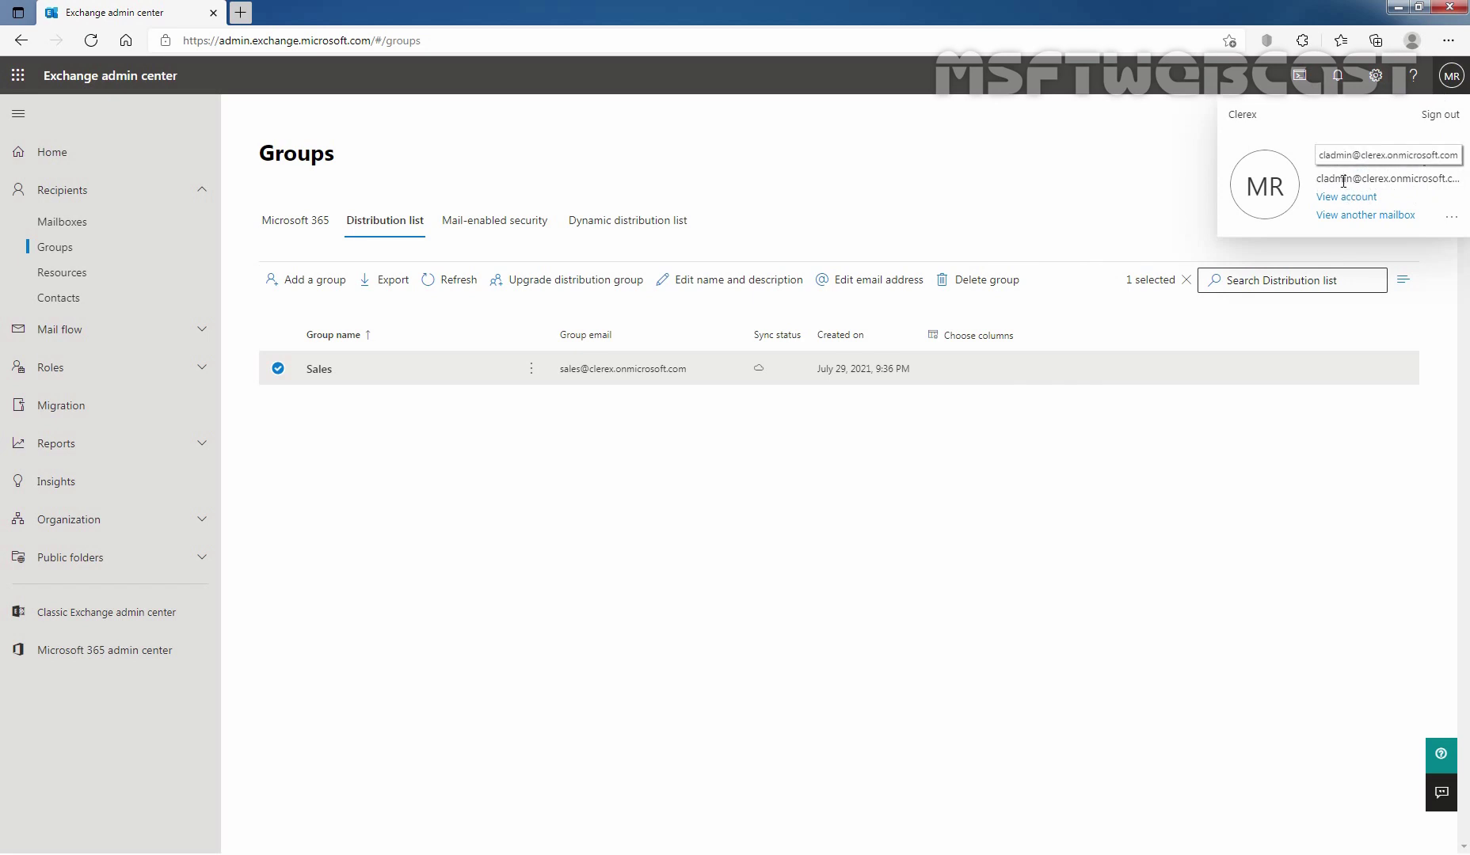
pyautogui.click(1181, 596)
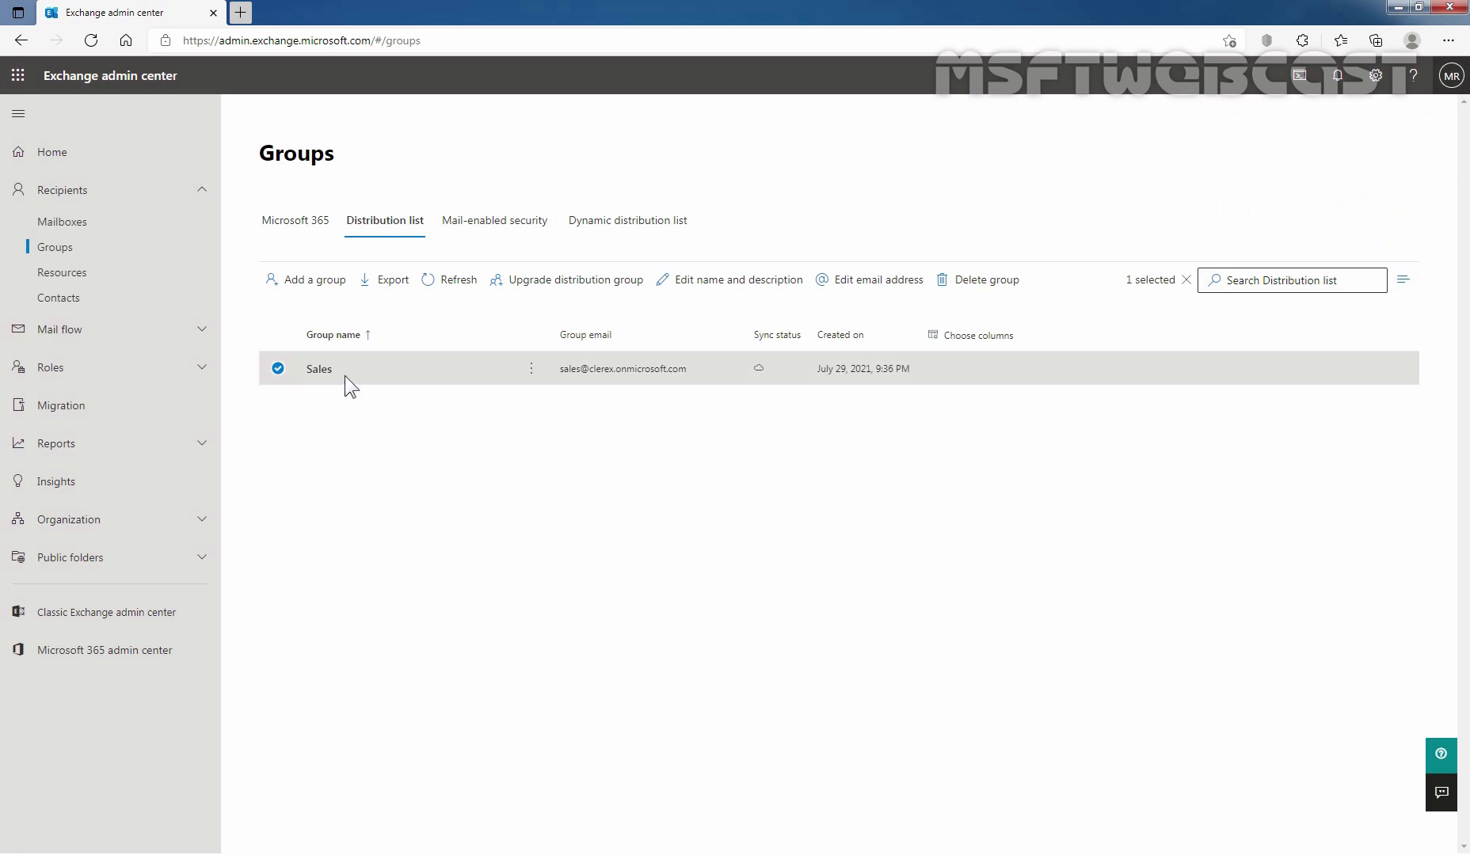
# Add the first listed user as a member of the Sales distribution group and return to the group's details.
pyautogui.click(320, 369)
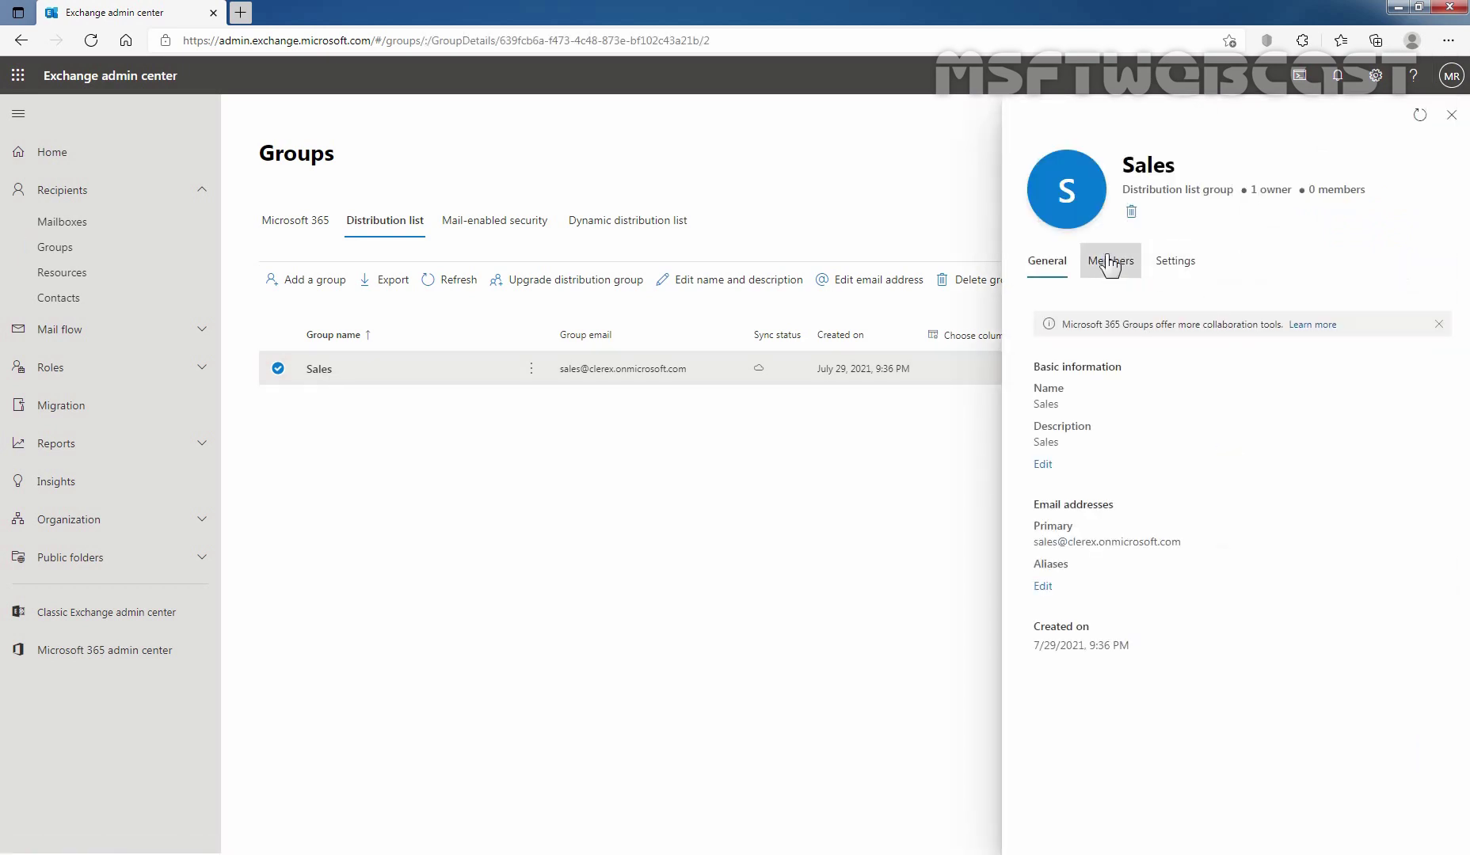
pyautogui.click(1111, 264)
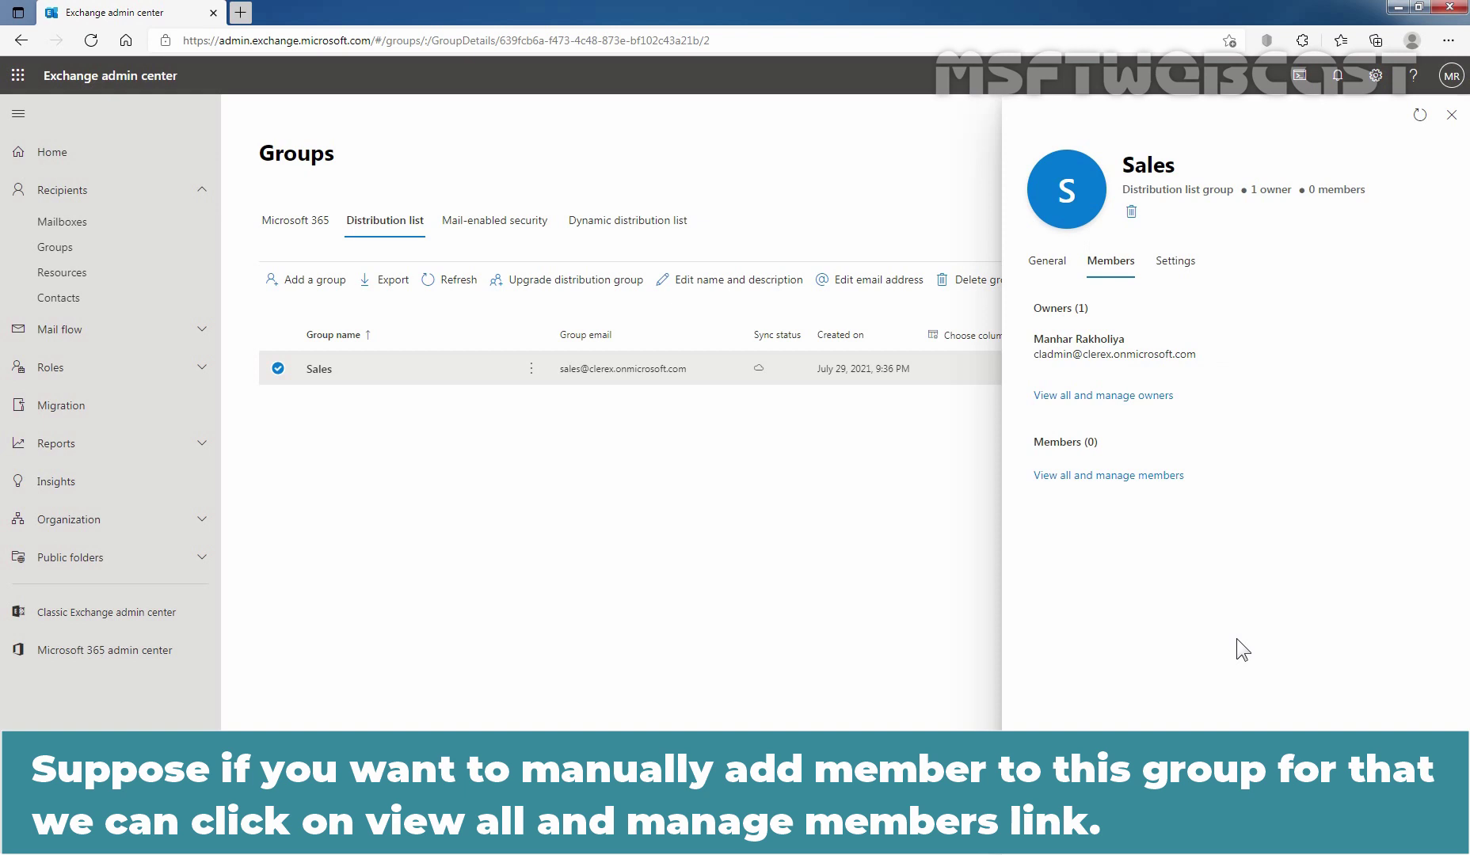
pyautogui.click(1102, 478)
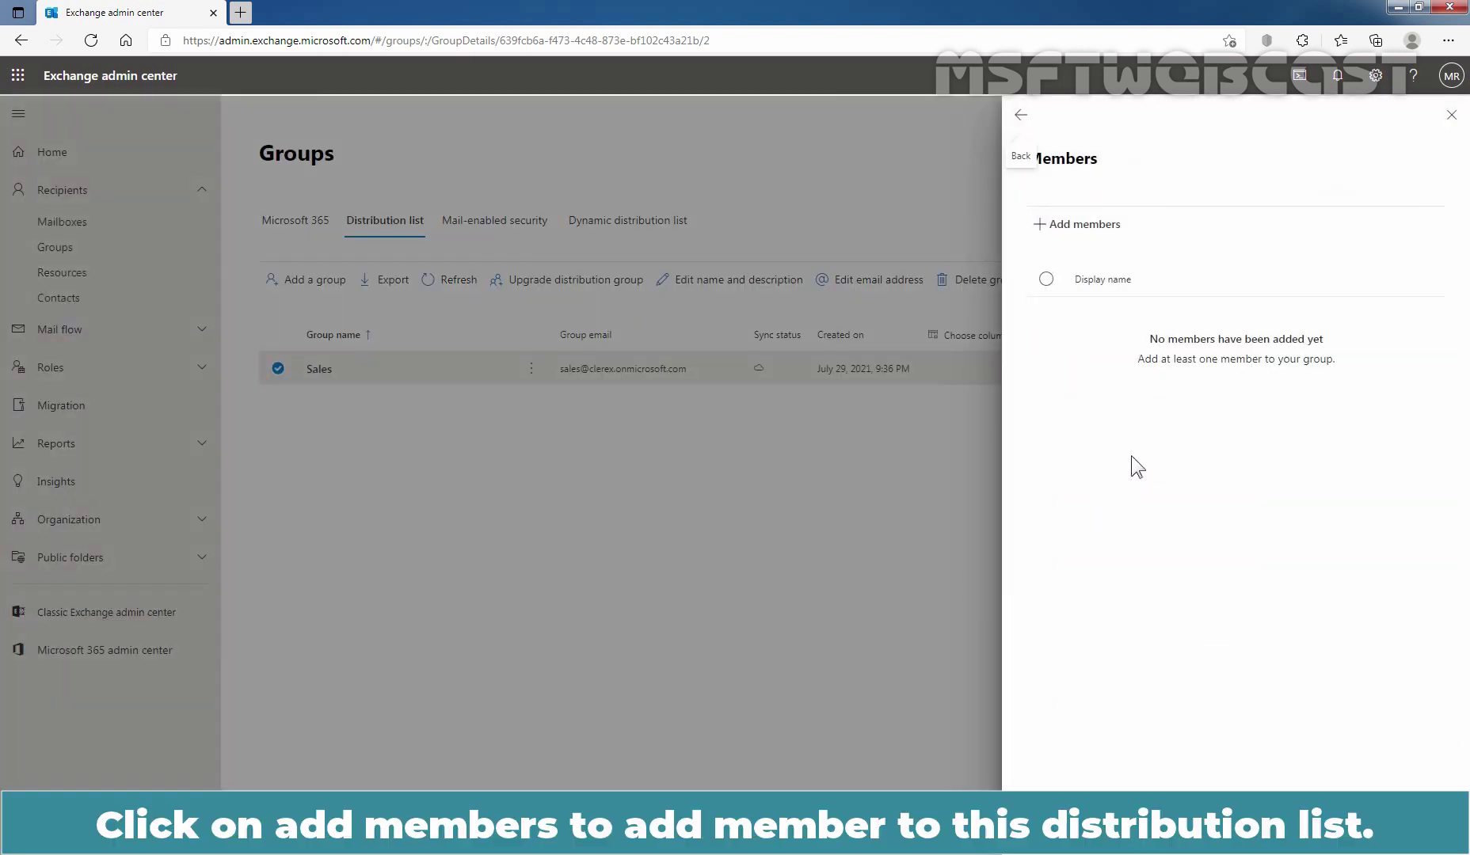
pyautogui.click(1085, 226)
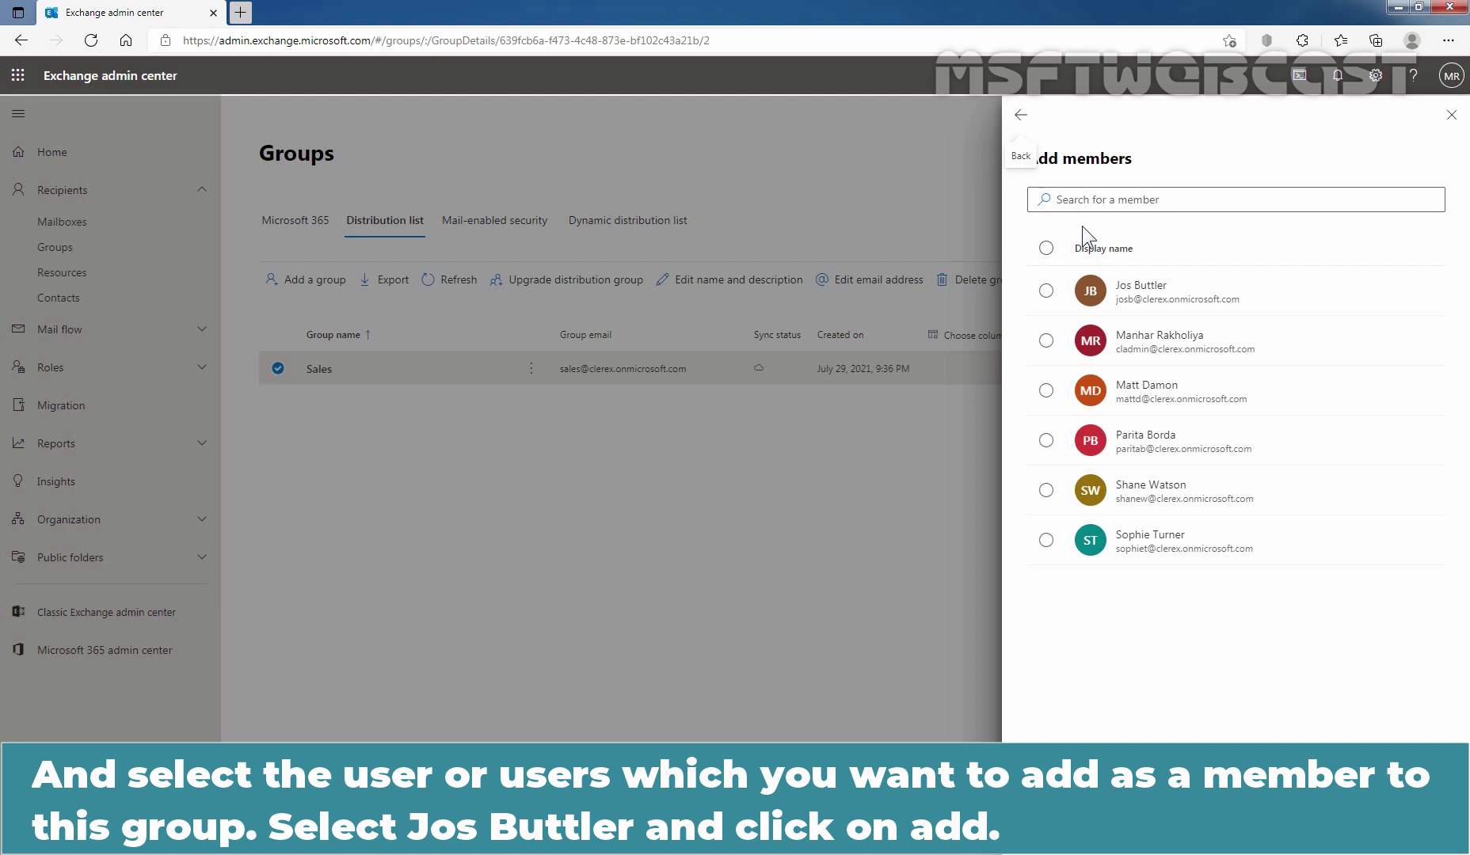
pyautogui.click(1046, 291)
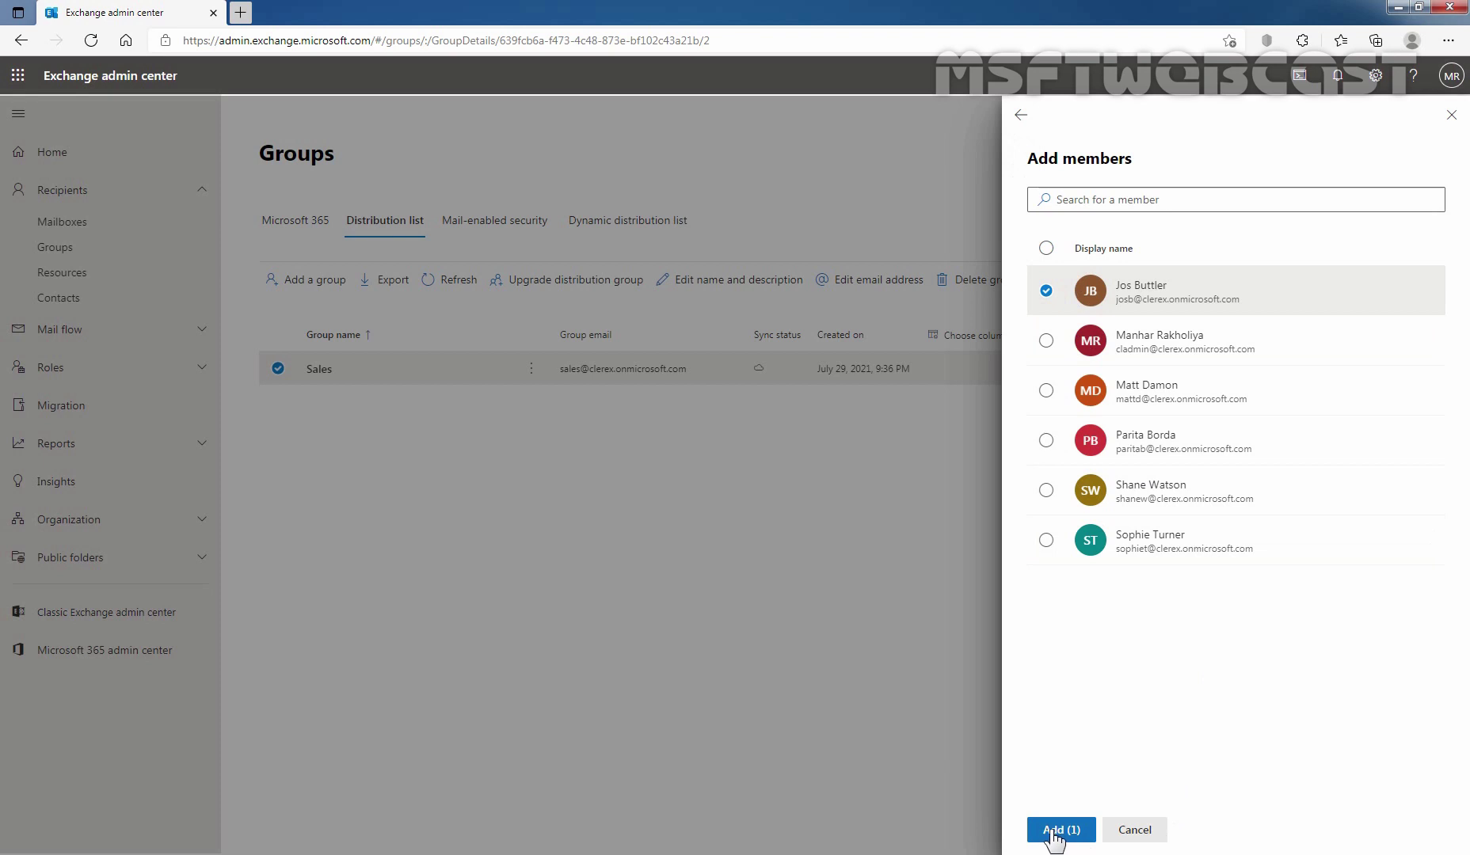
pyautogui.click(1056, 833)
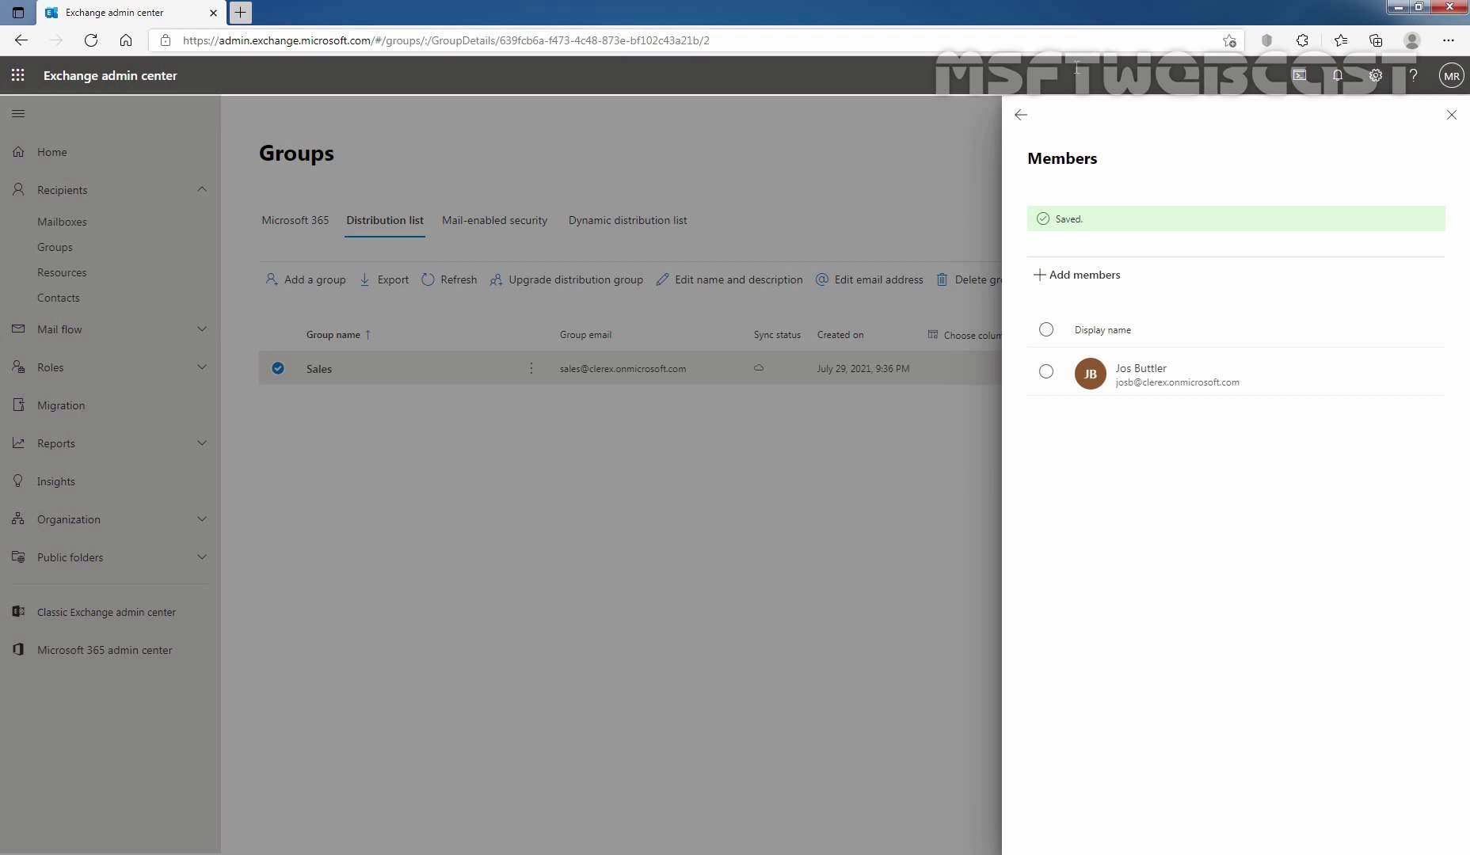
pyautogui.click(1021, 115)
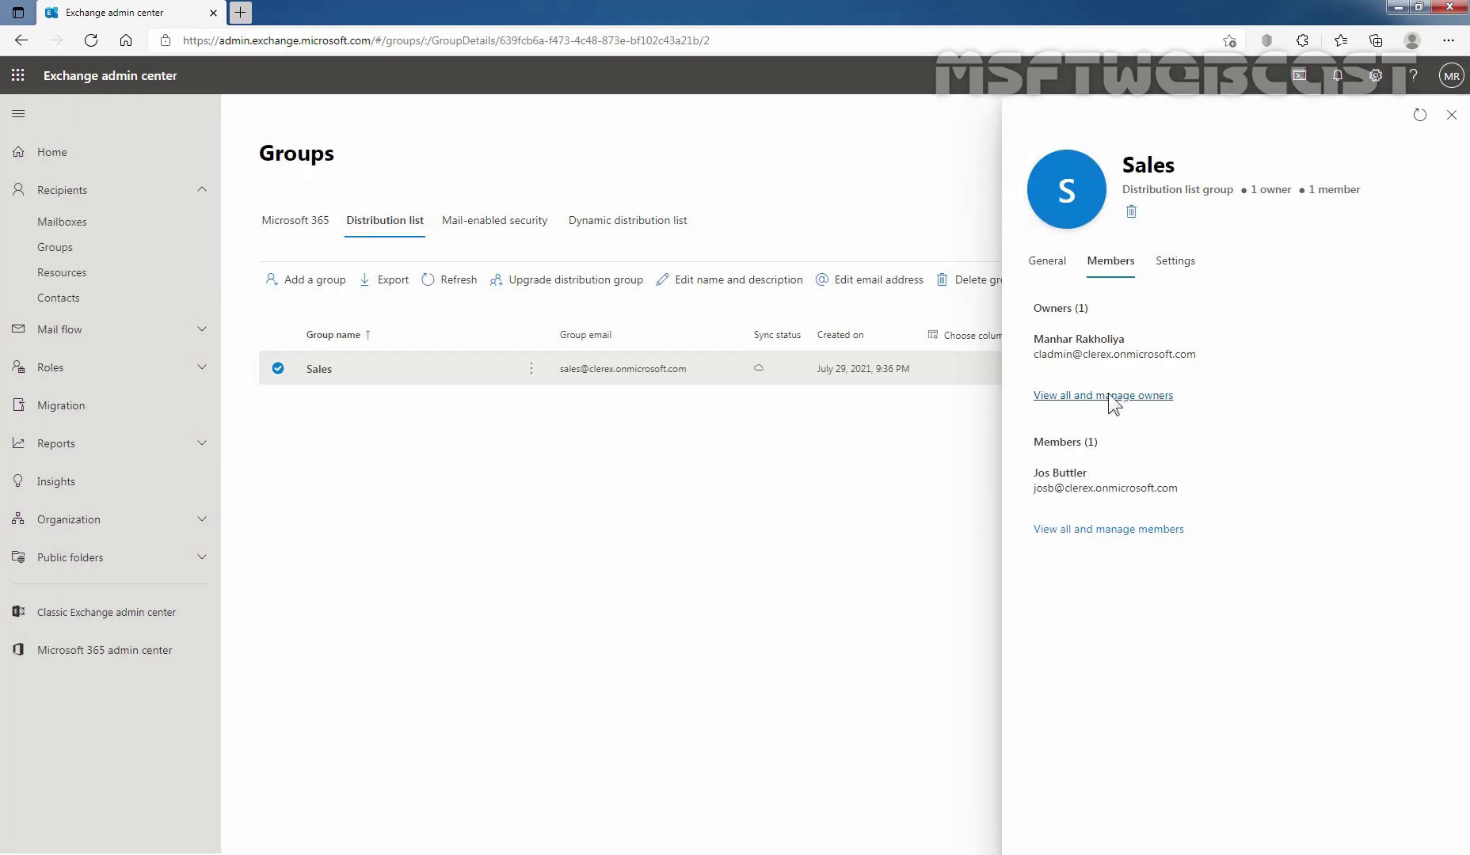
# Add the third user in the candidate list as an additional owner of the Sales group.
pyautogui.click(1065, 397)
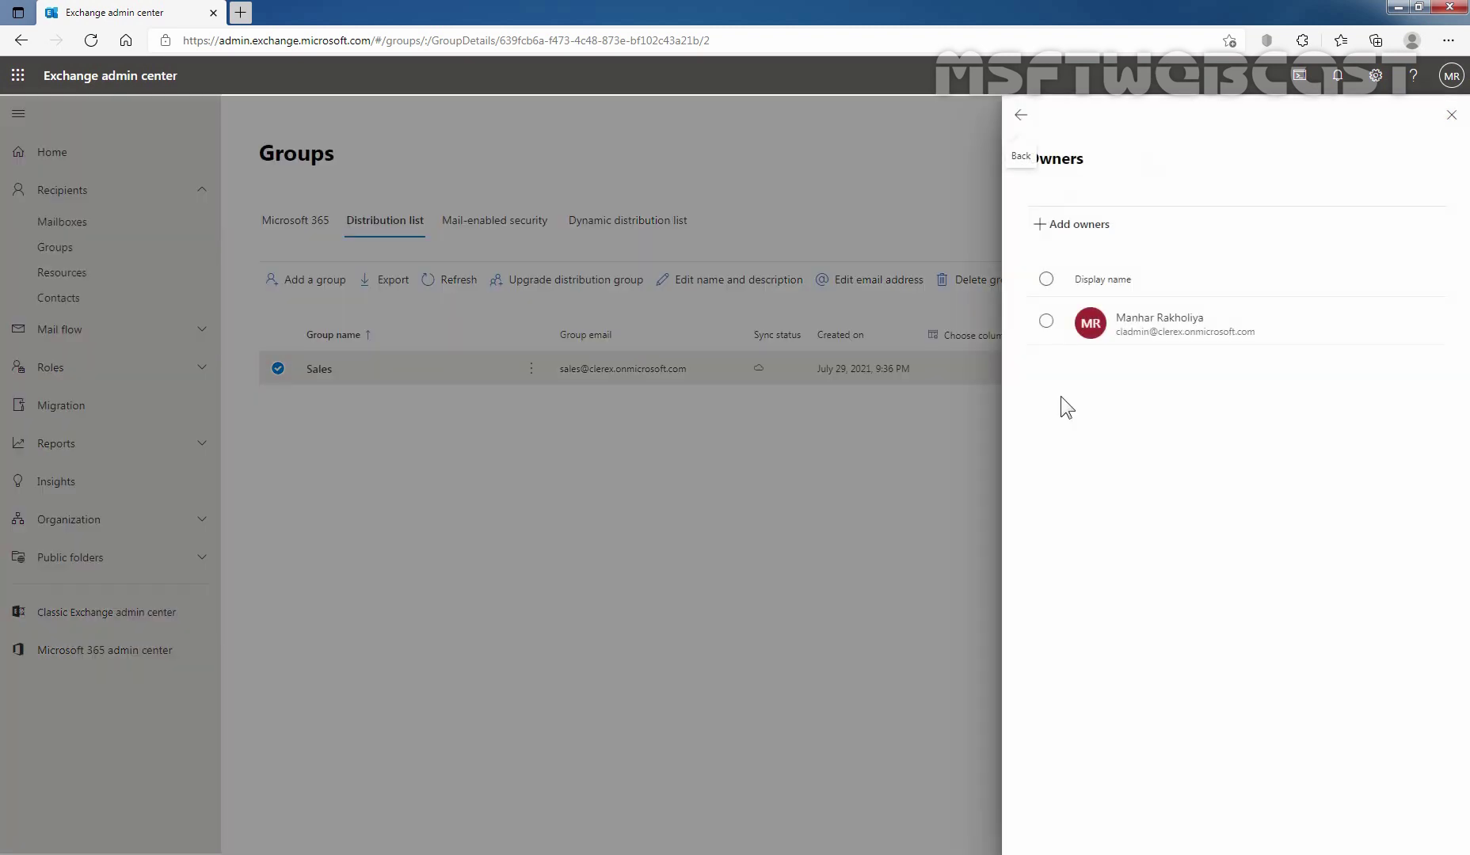
pyautogui.click(1075, 224)
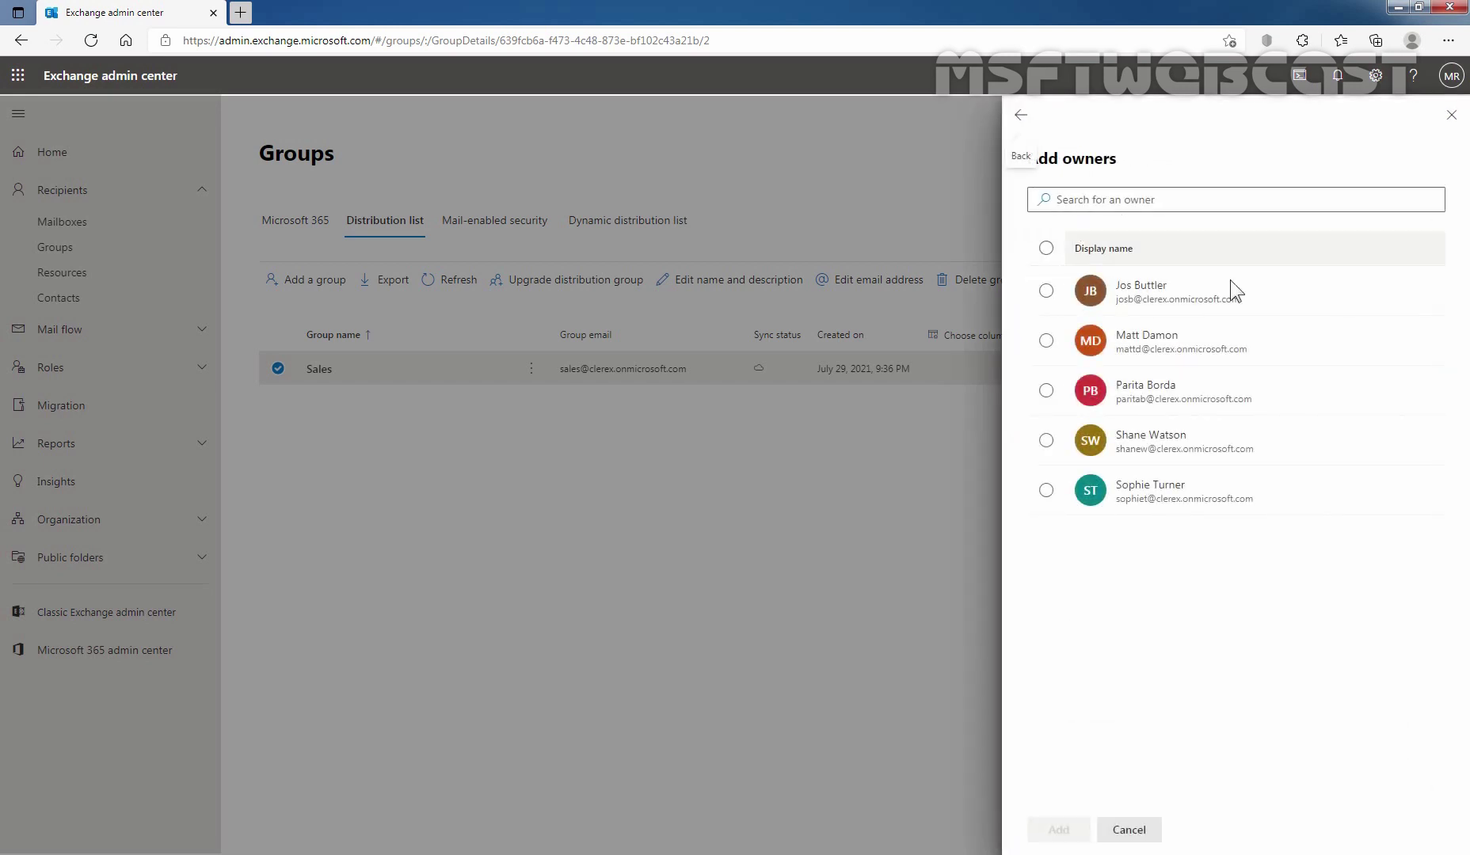
pyautogui.click(1046, 392)
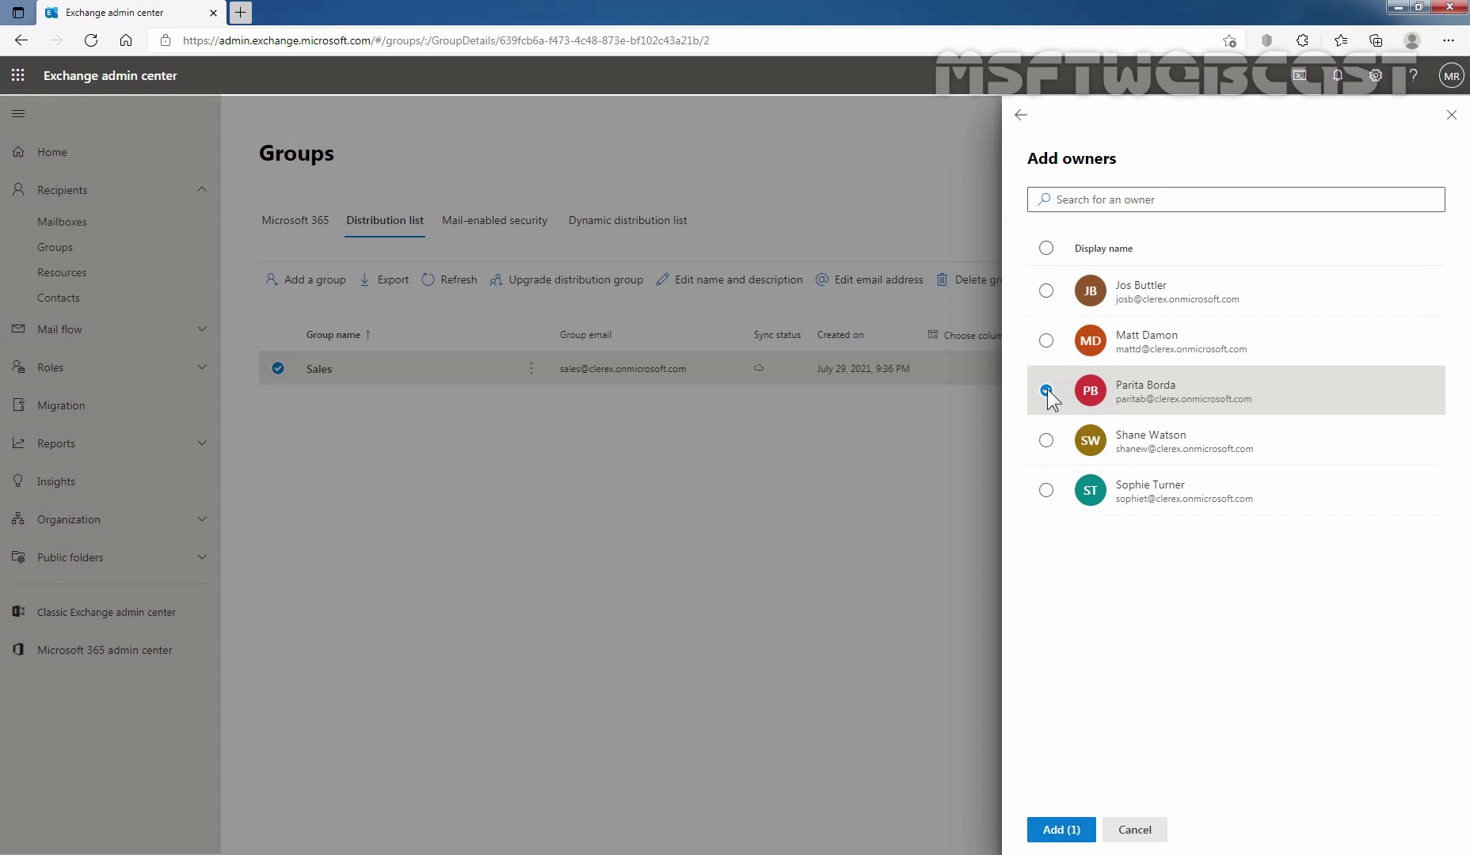
pyautogui.click(1064, 832)
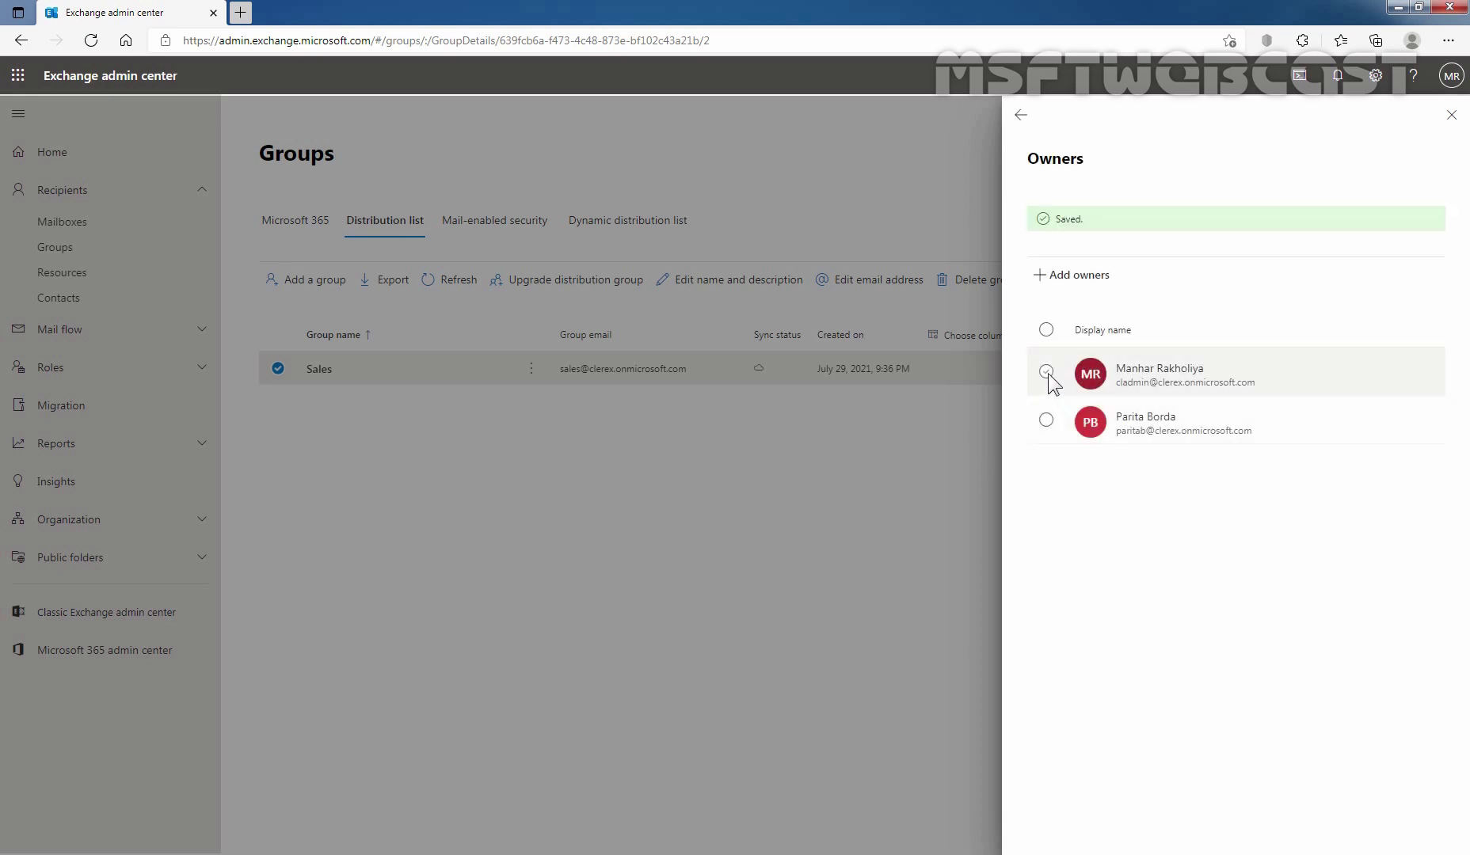
# Remove the signed-in administrator account from the Sales group's owners and return to the group's details.
pyautogui.click(1047, 373)
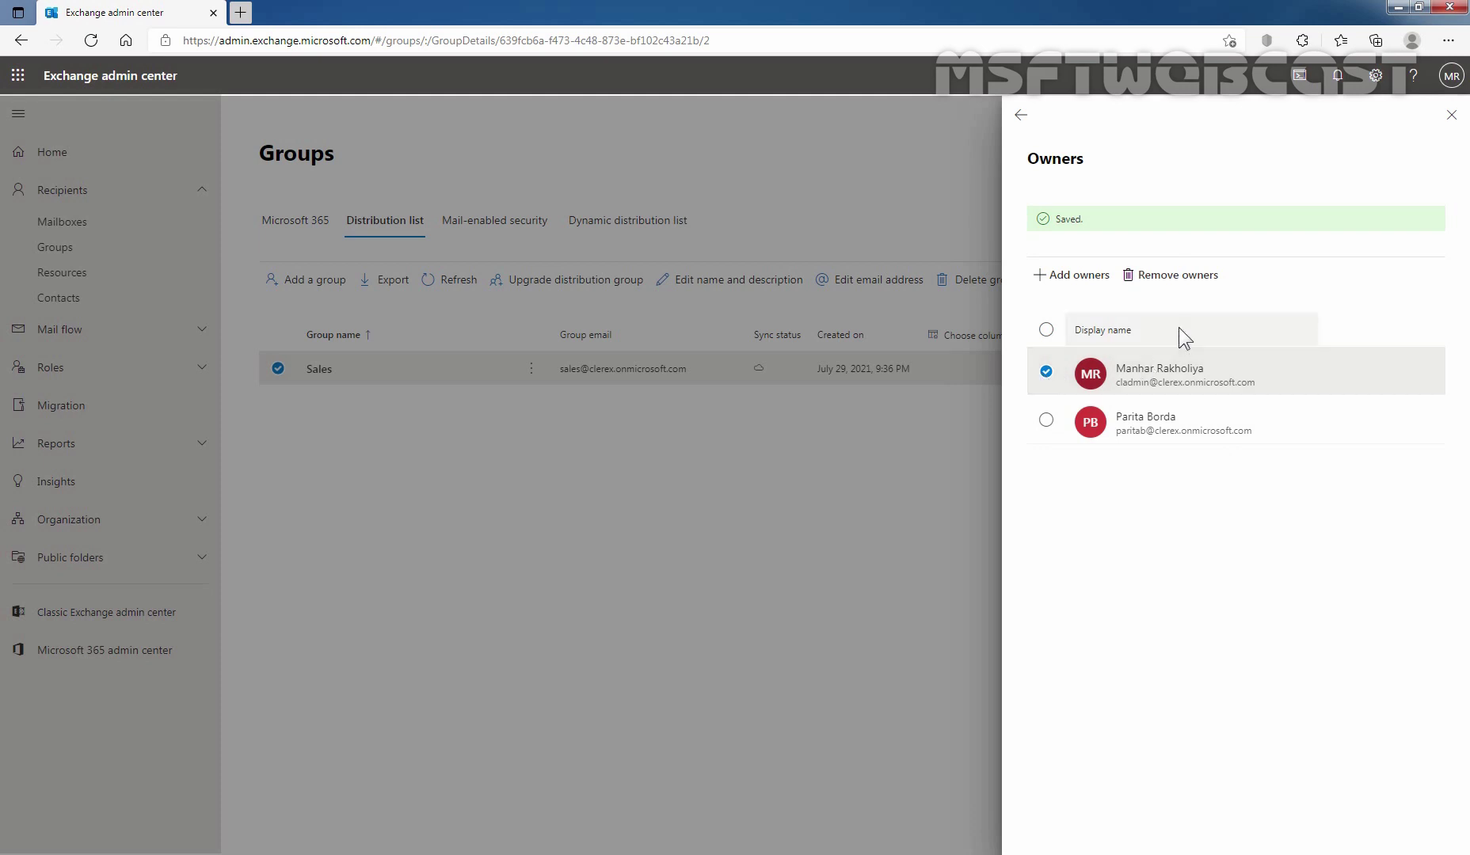
pyautogui.click(1176, 287)
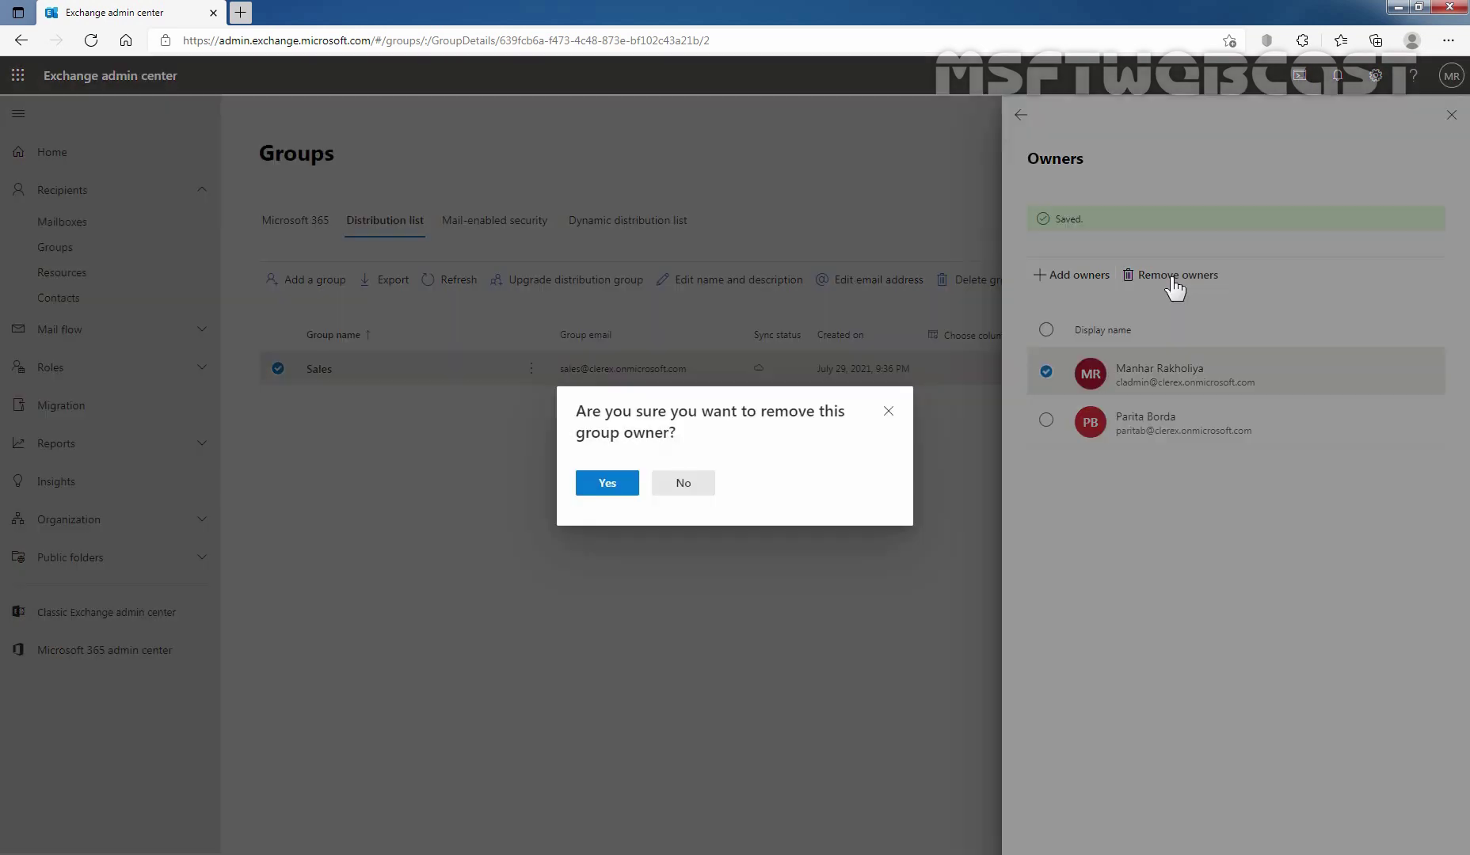
pyautogui.click(603, 482)
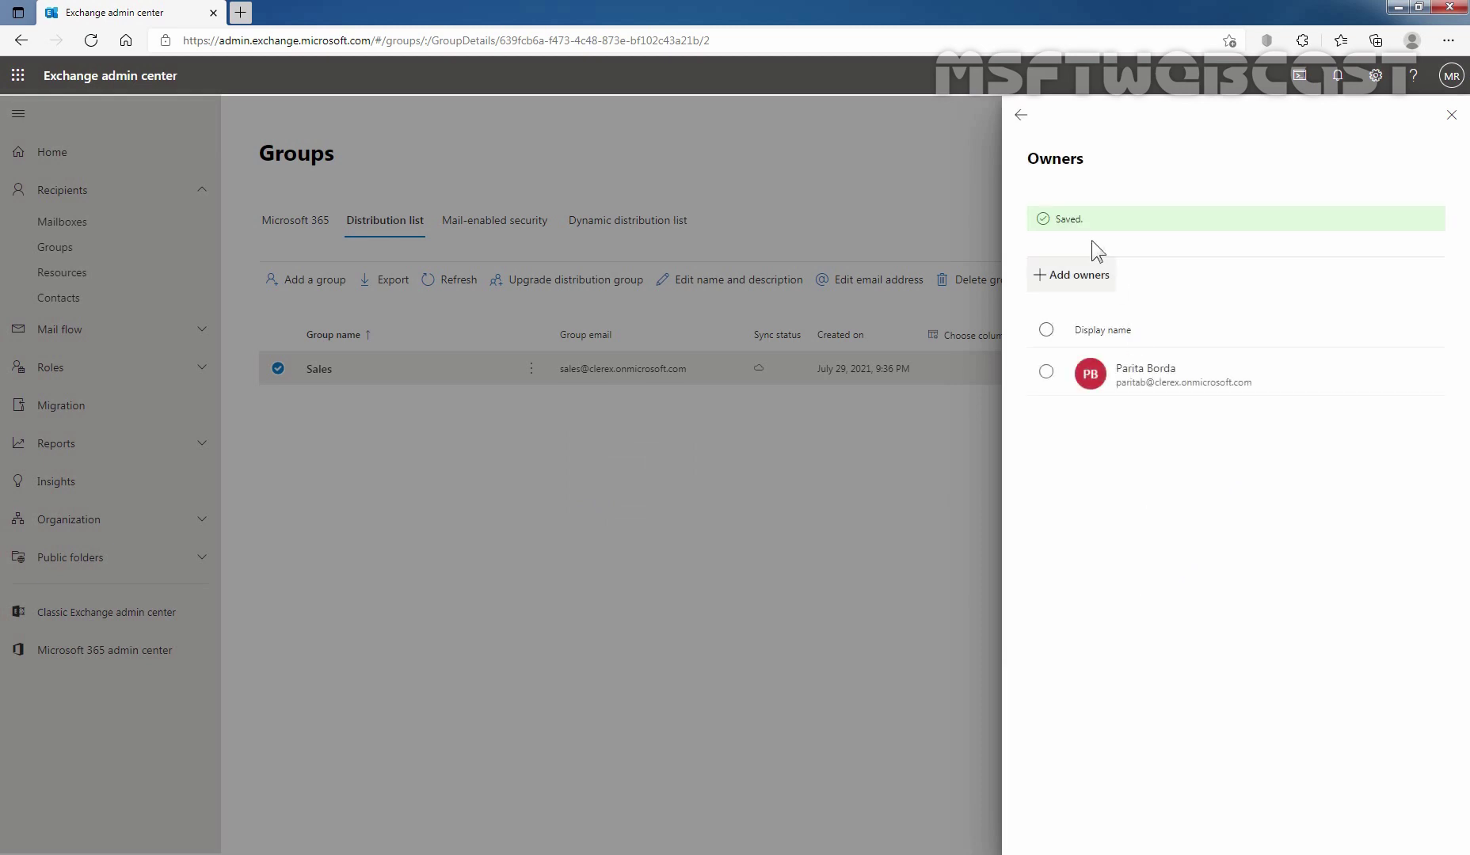
pyautogui.click(1022, 114)
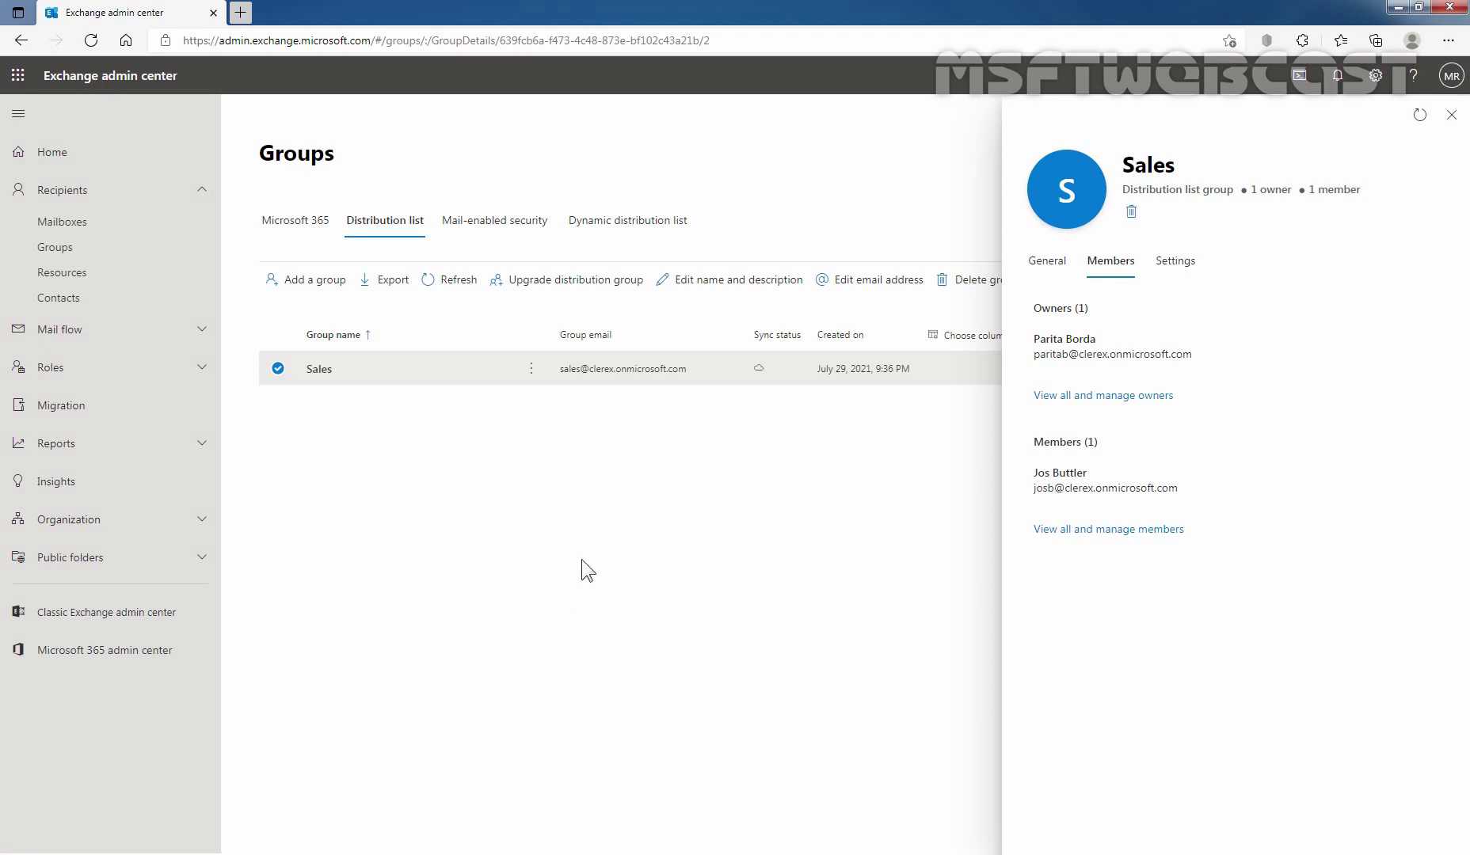
# Open Outlook on the web in a new tab, skipping the account protection setup for now.
pyautogui.click(17, 79)
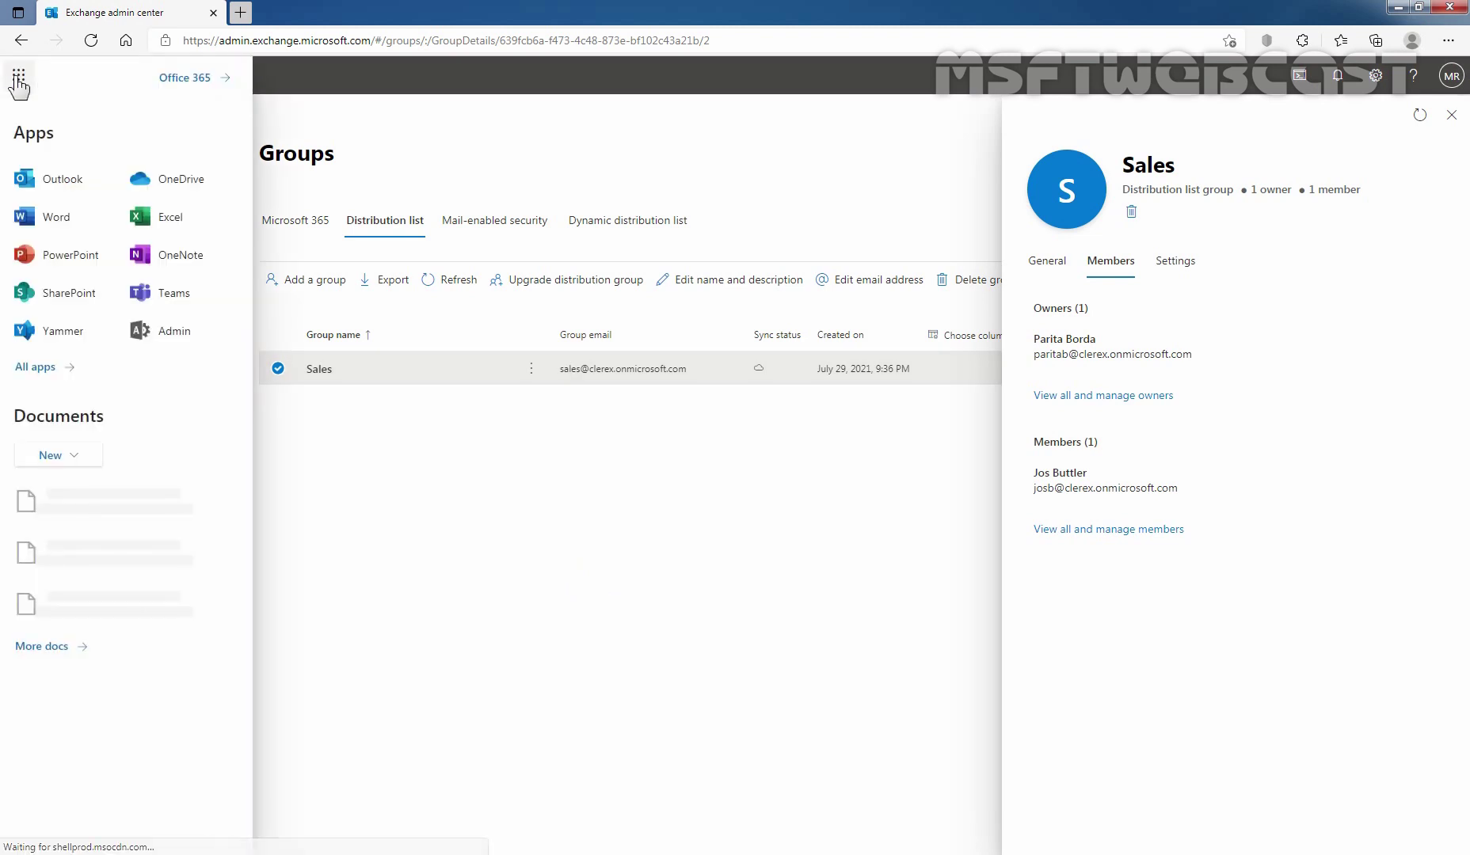
pyautogui.click(111, 181)
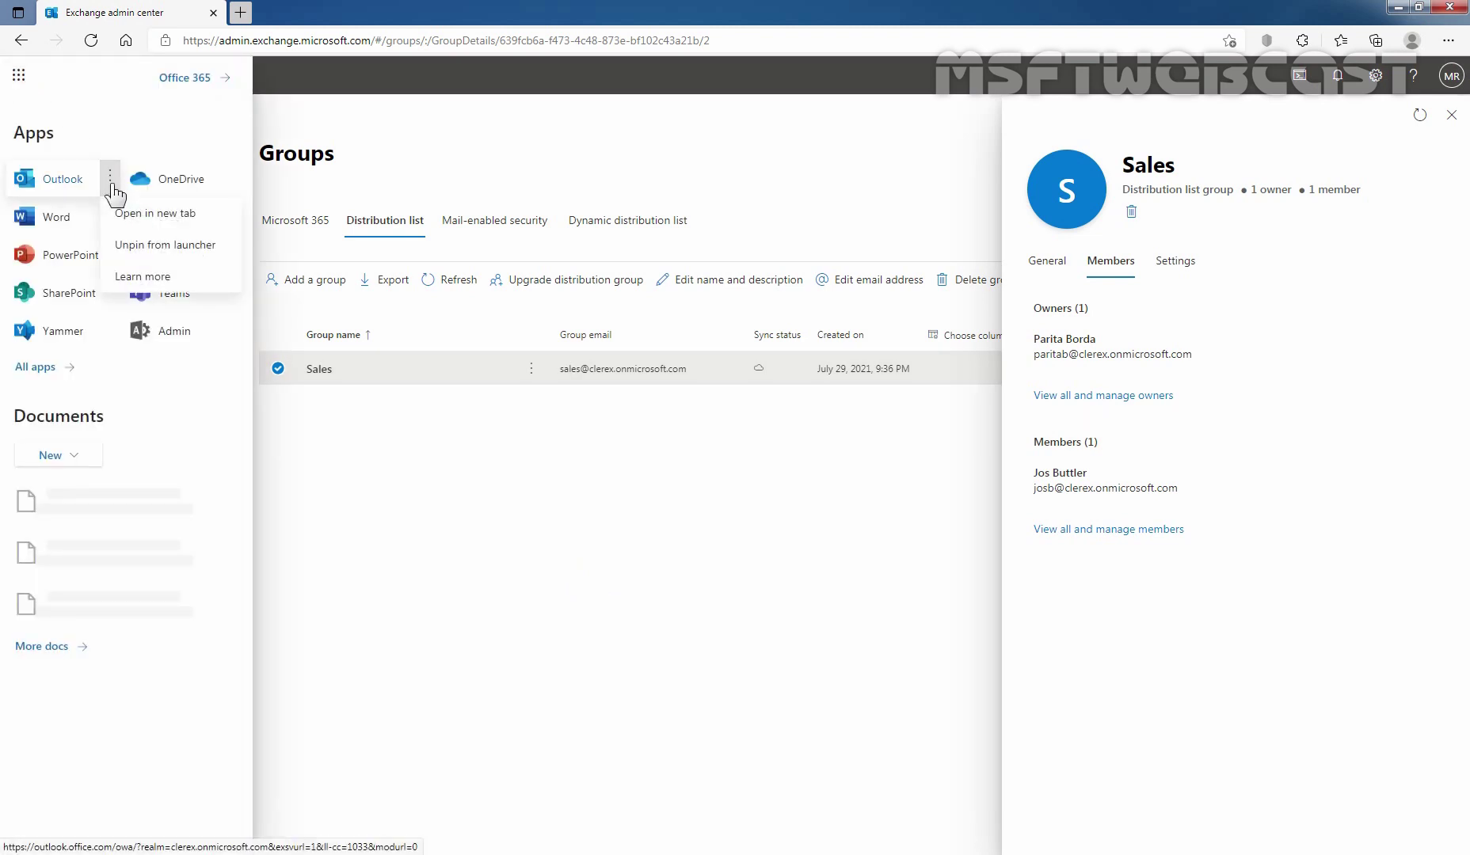
pyautogui.click(162, 214)
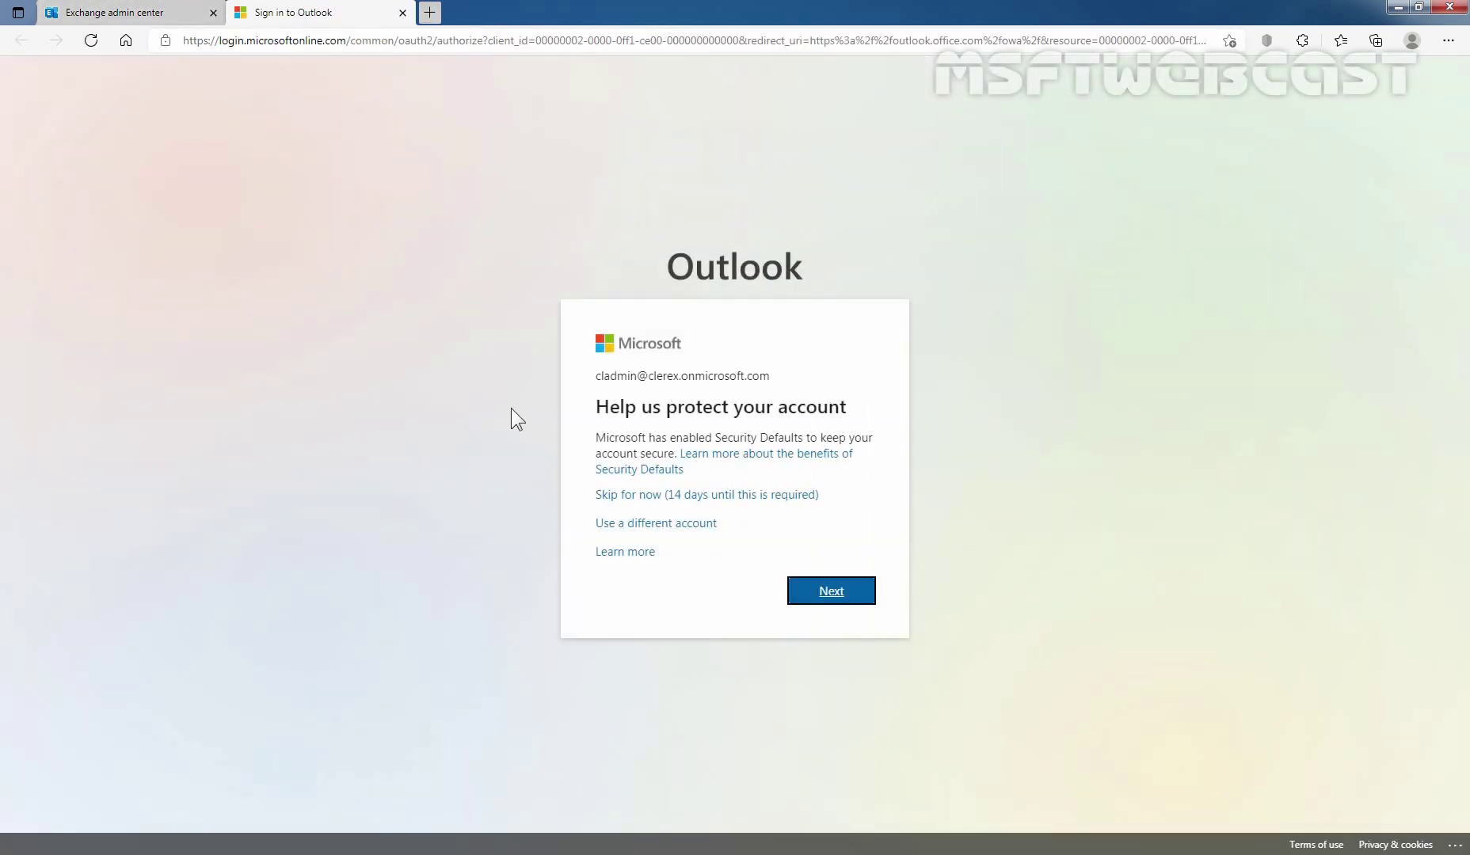
pyautogui.click(712, 496)
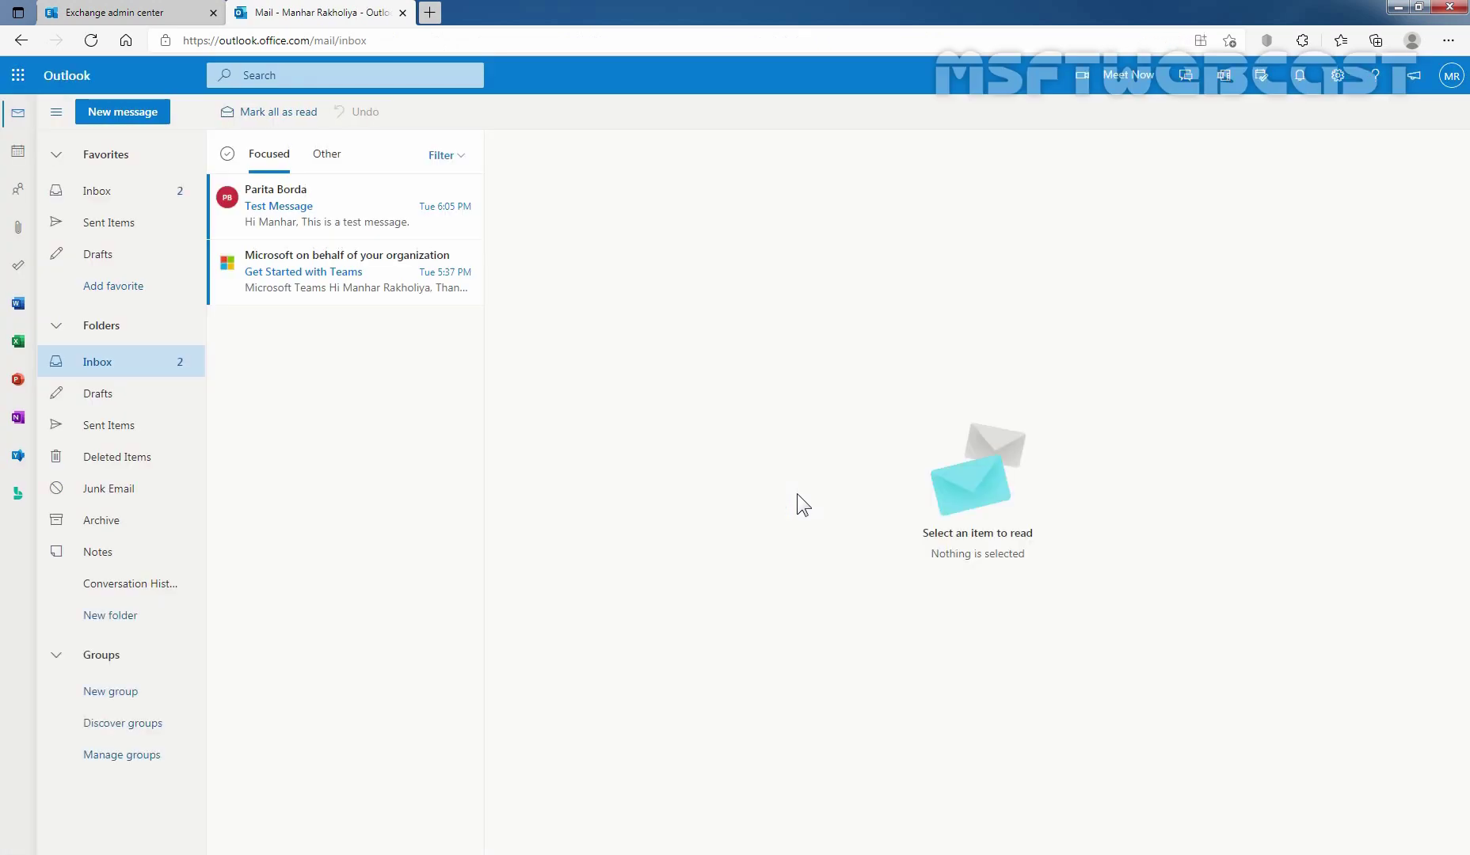
# Open the Distribution groups page in Outlook's full General settings.
pyautogui.click(1341, 76)
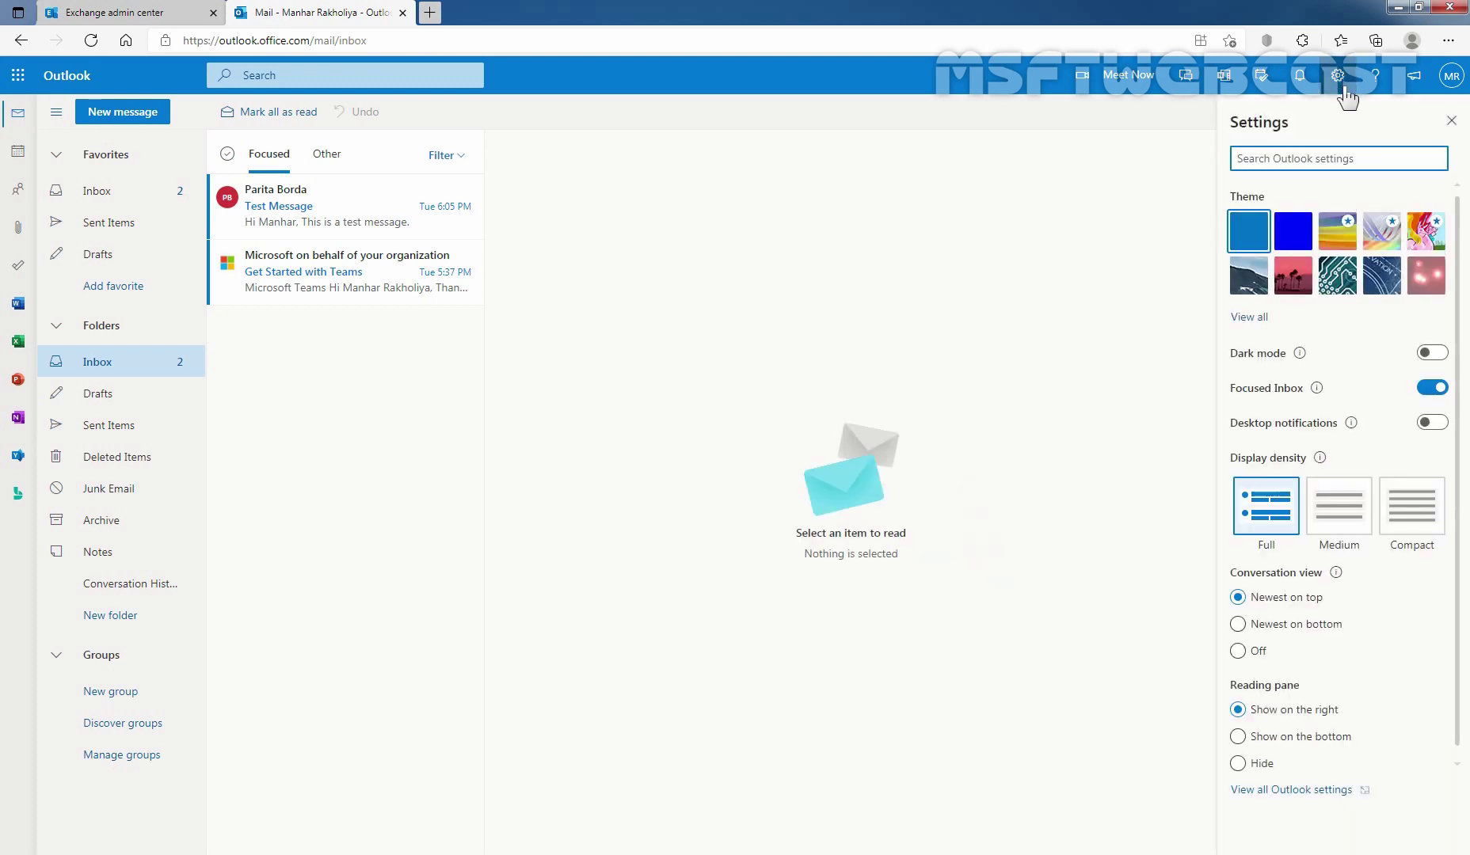
pyautogui.click(1296, 791)
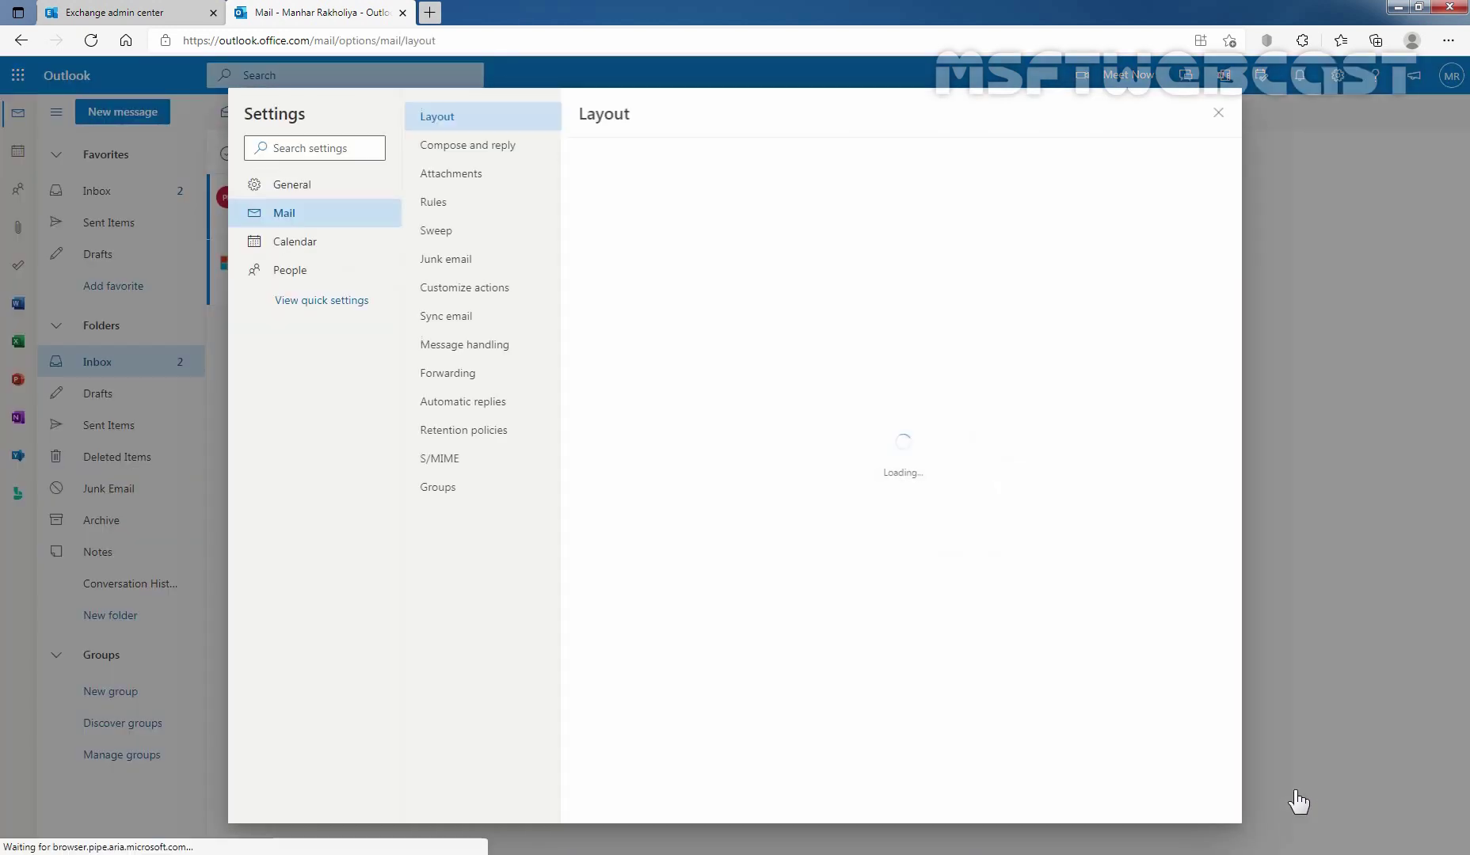
pyautogui.click(303, 193)
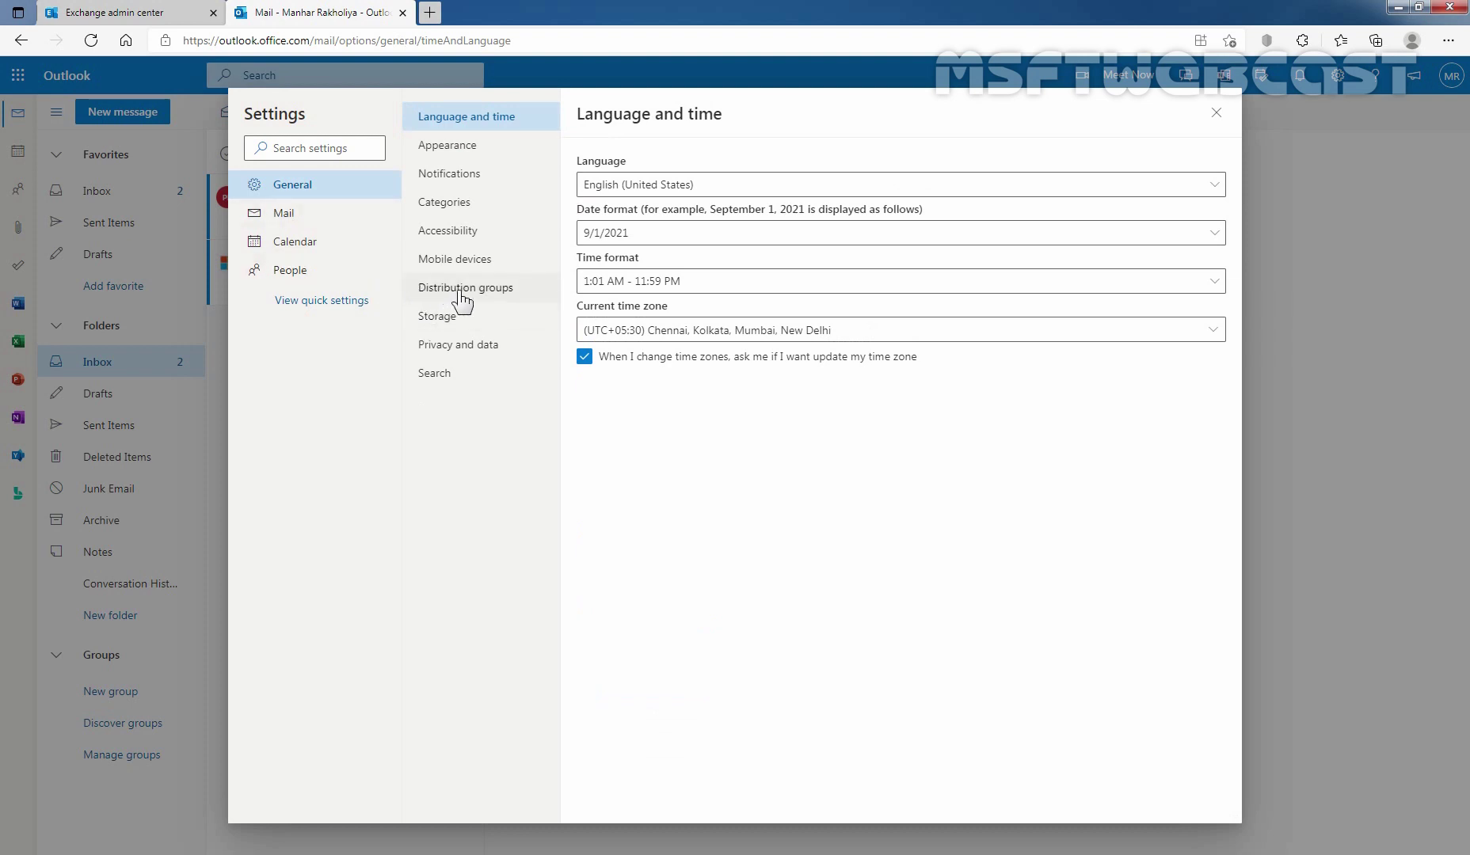
pyautogui.click(462, 301)
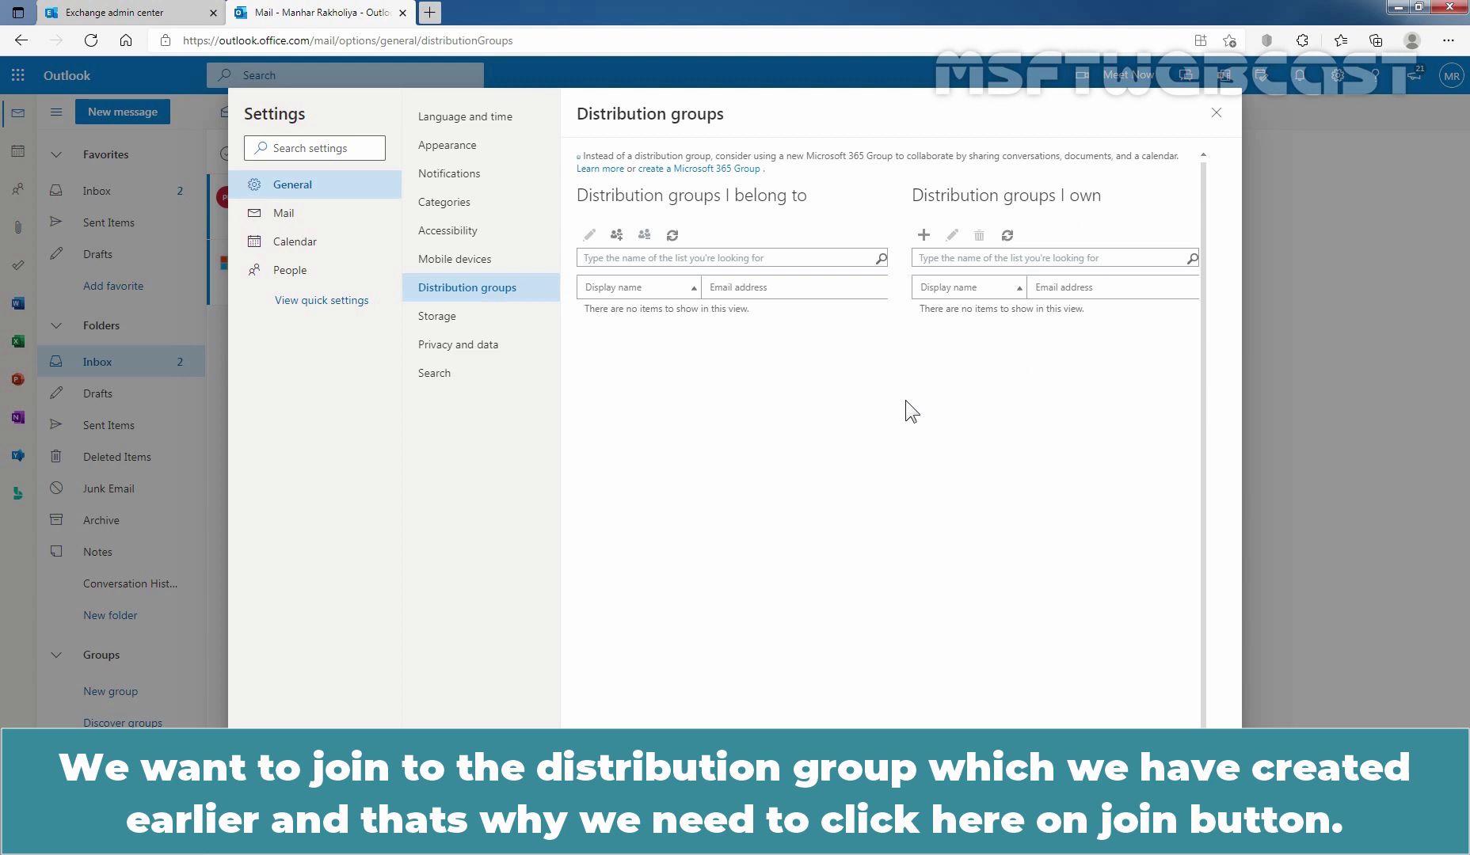
# Join the Sales distribution group from the list of all groups and close that list.
pyautogui.click(617, 236)
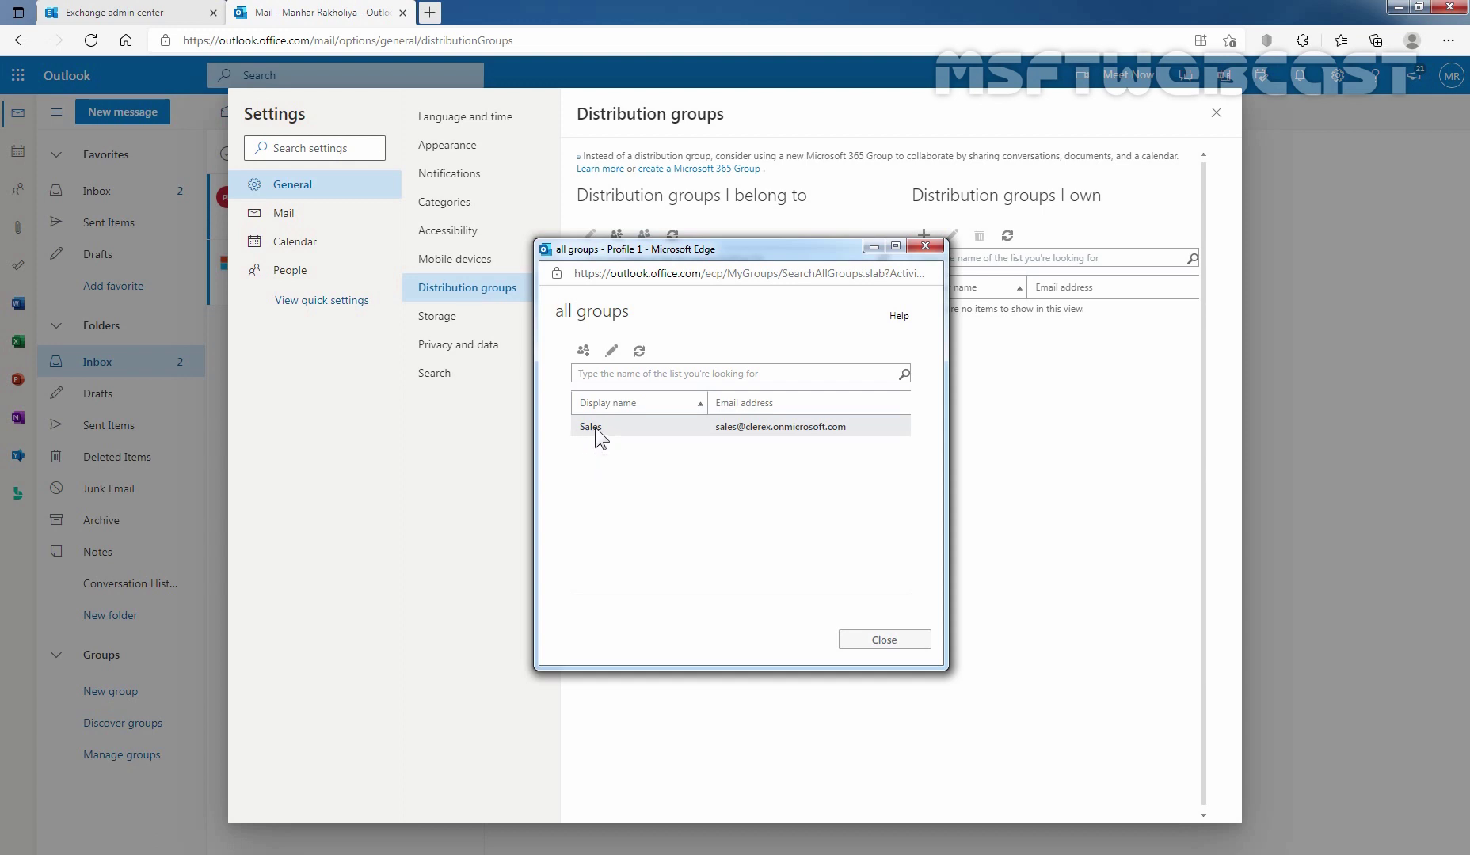
pyautogui.click(583, 353)
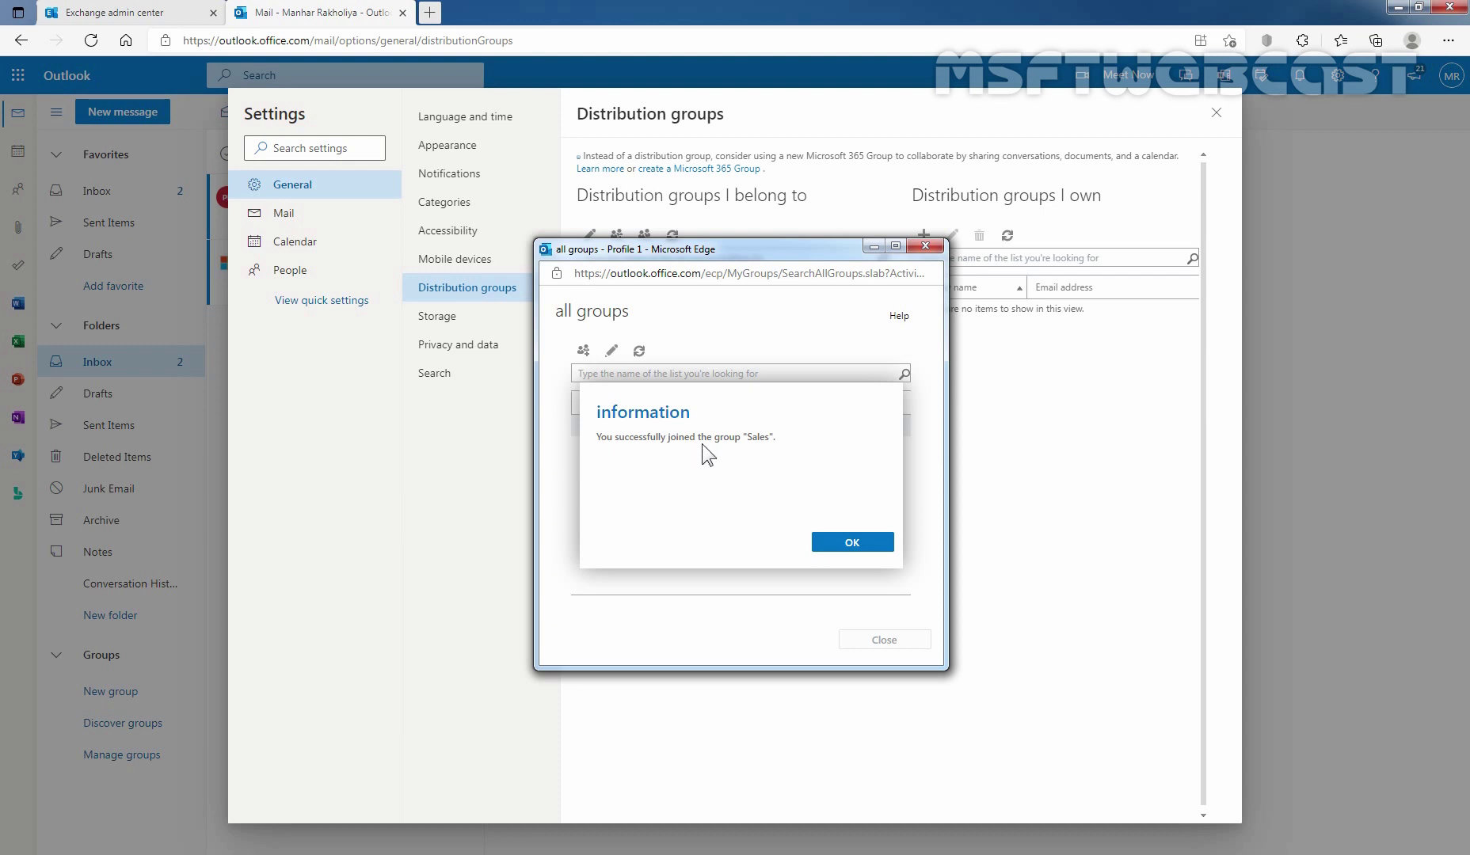
pyautogui.click(849, 543)
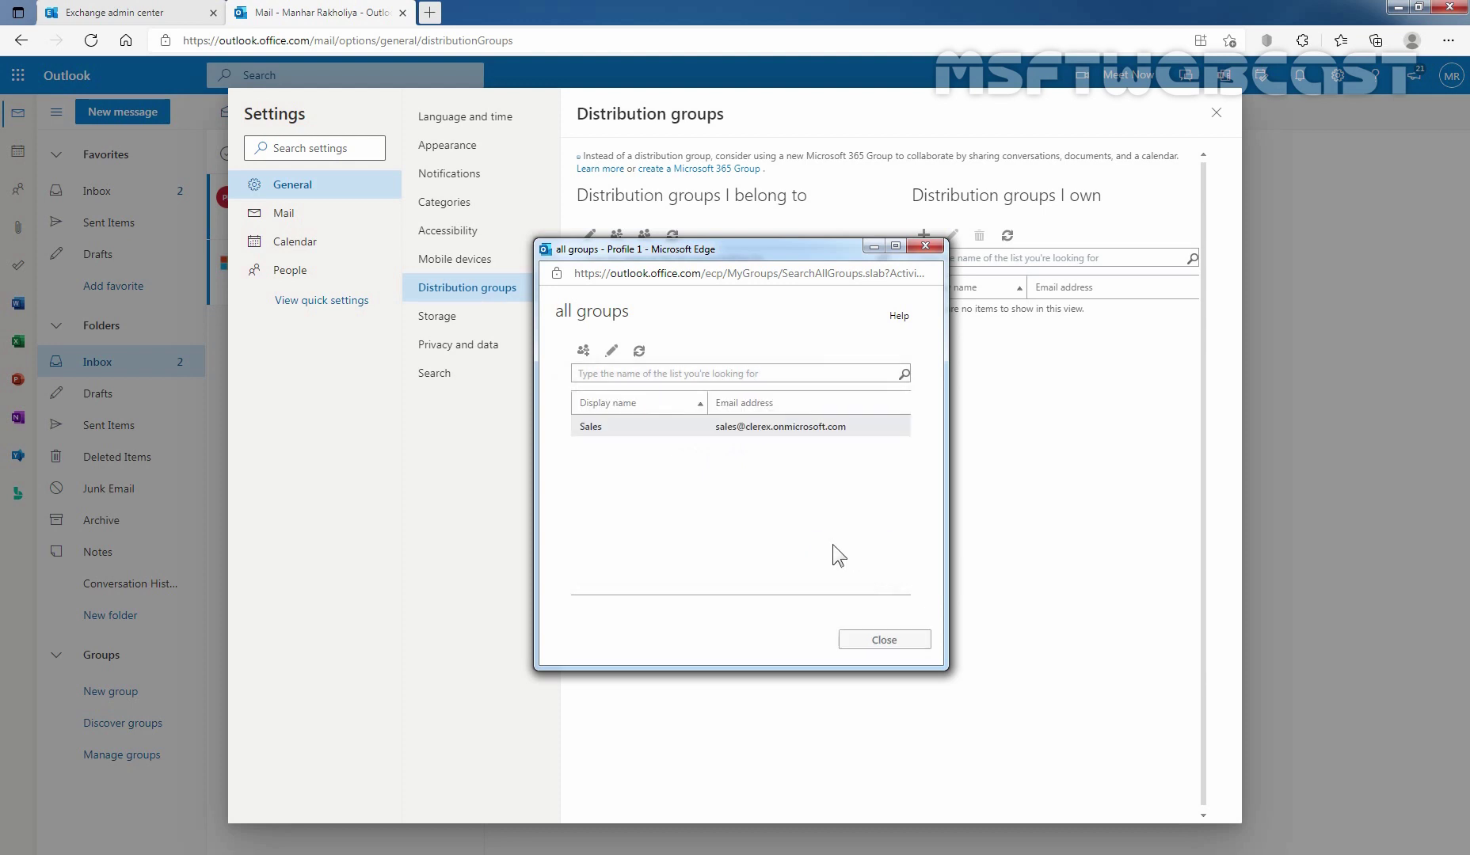
pyautogui.click(863, 641)
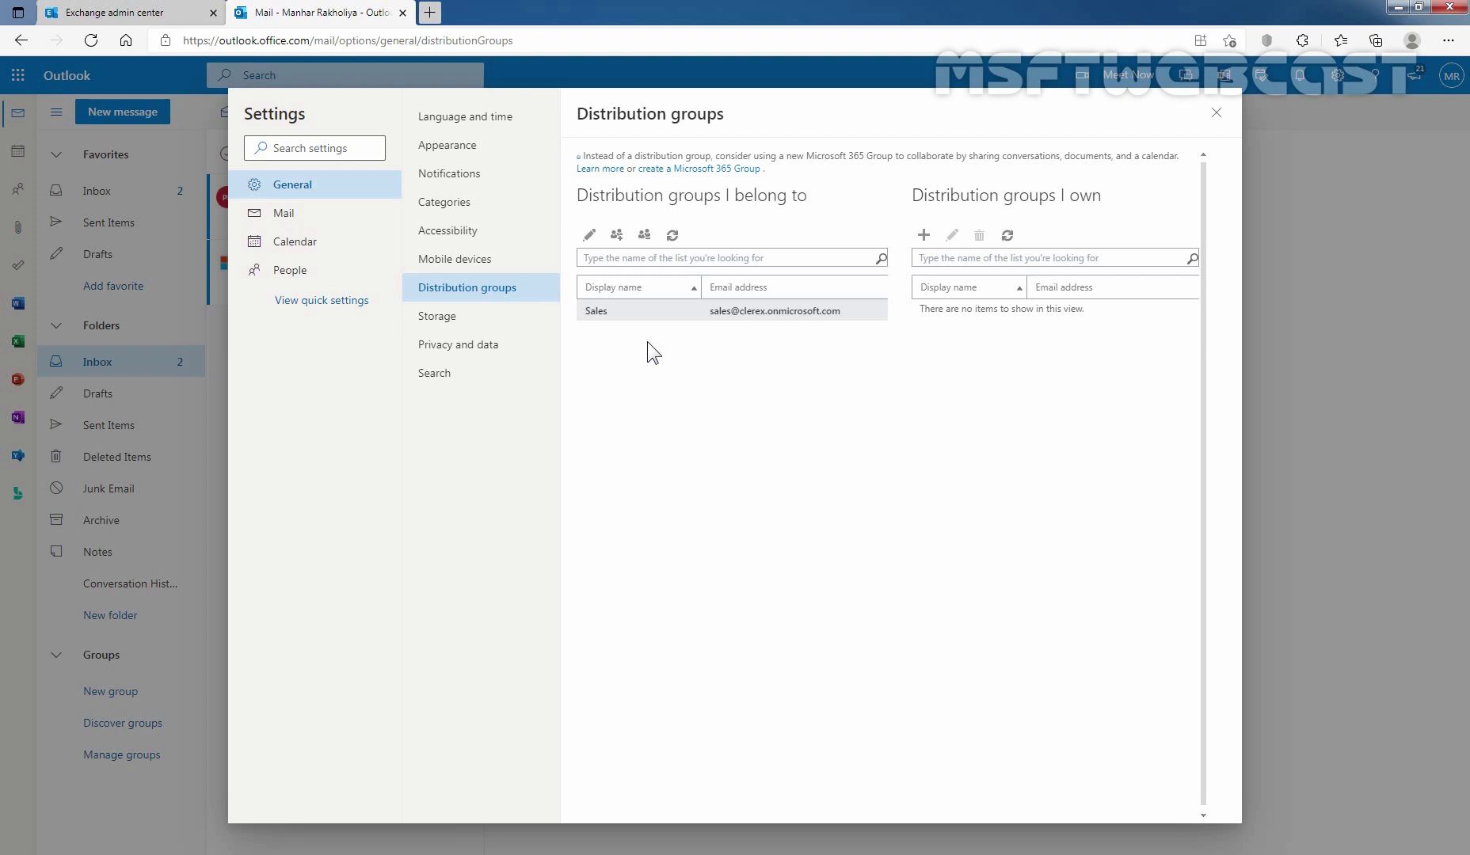
# Switch back to the Exchange admin center and reopen the Sales group to check its updated member list.
pyautogui.click(124, 13)
pyautogui.click(587, 501)
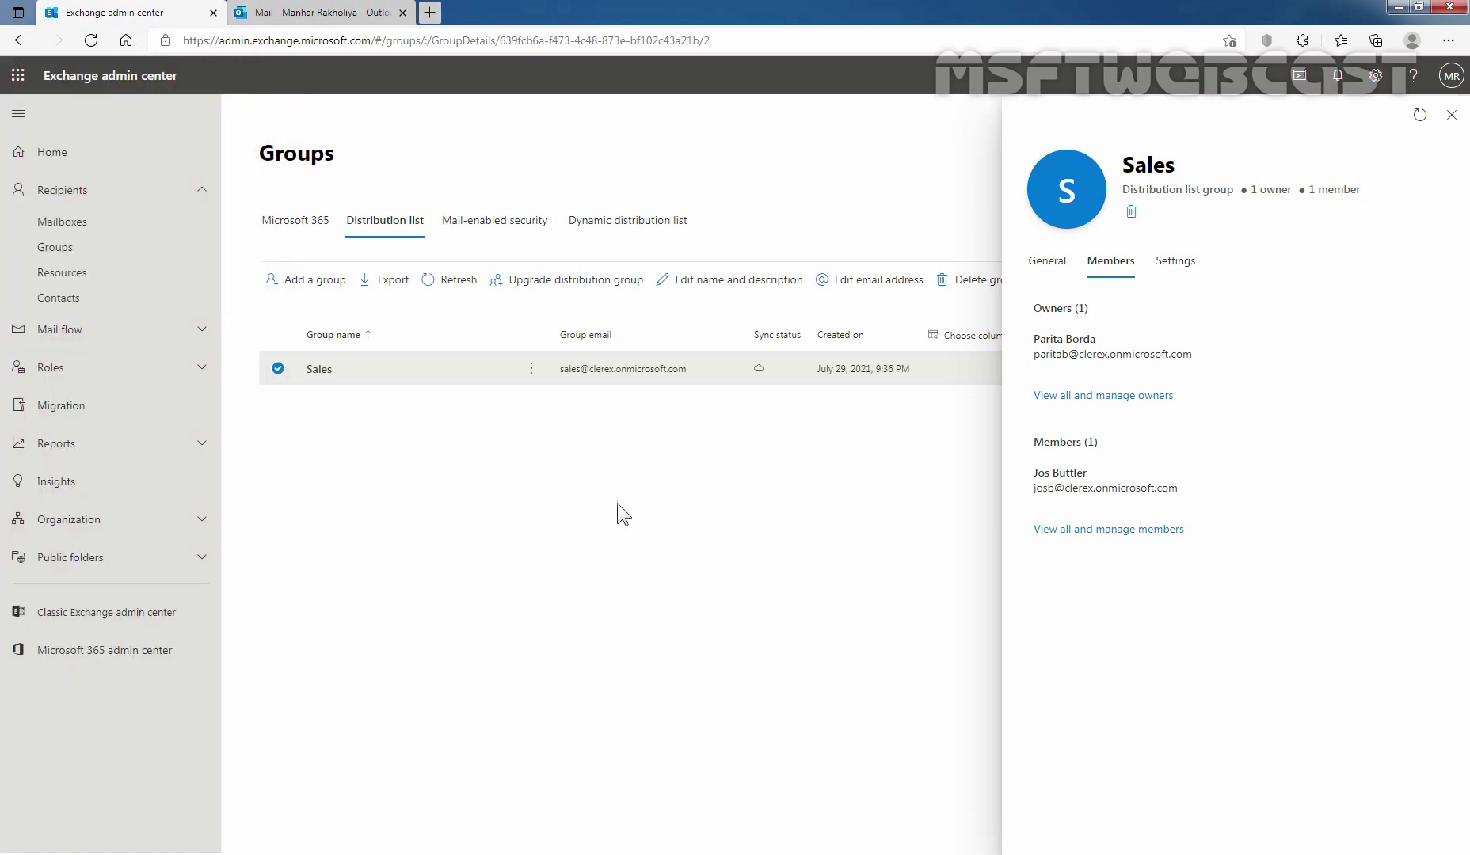
pyautogui.click(1452, 115)
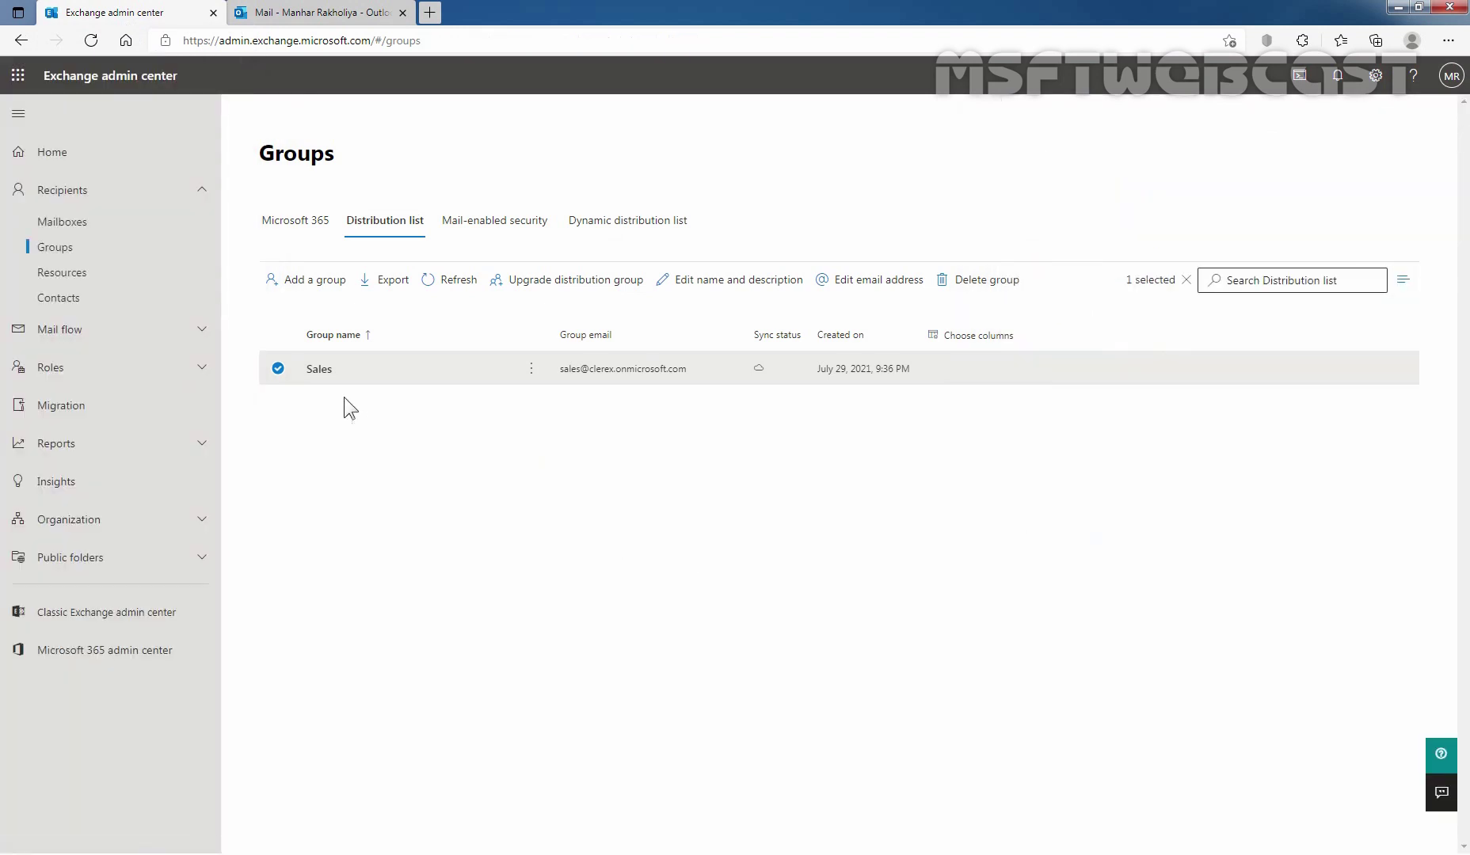
pyautogui.click(319, 369)
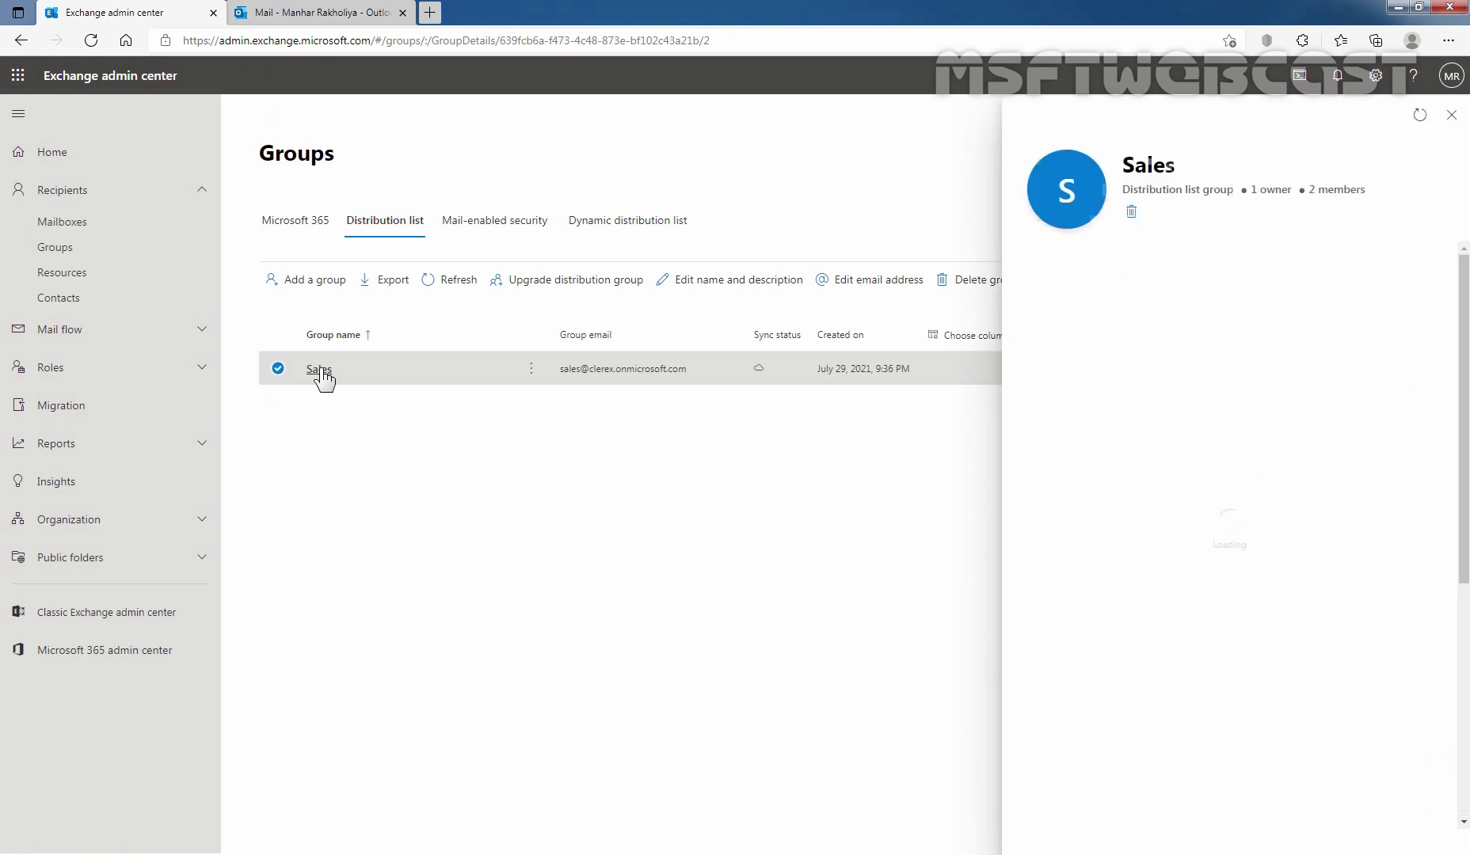
pyautogui.click(1116, 267)
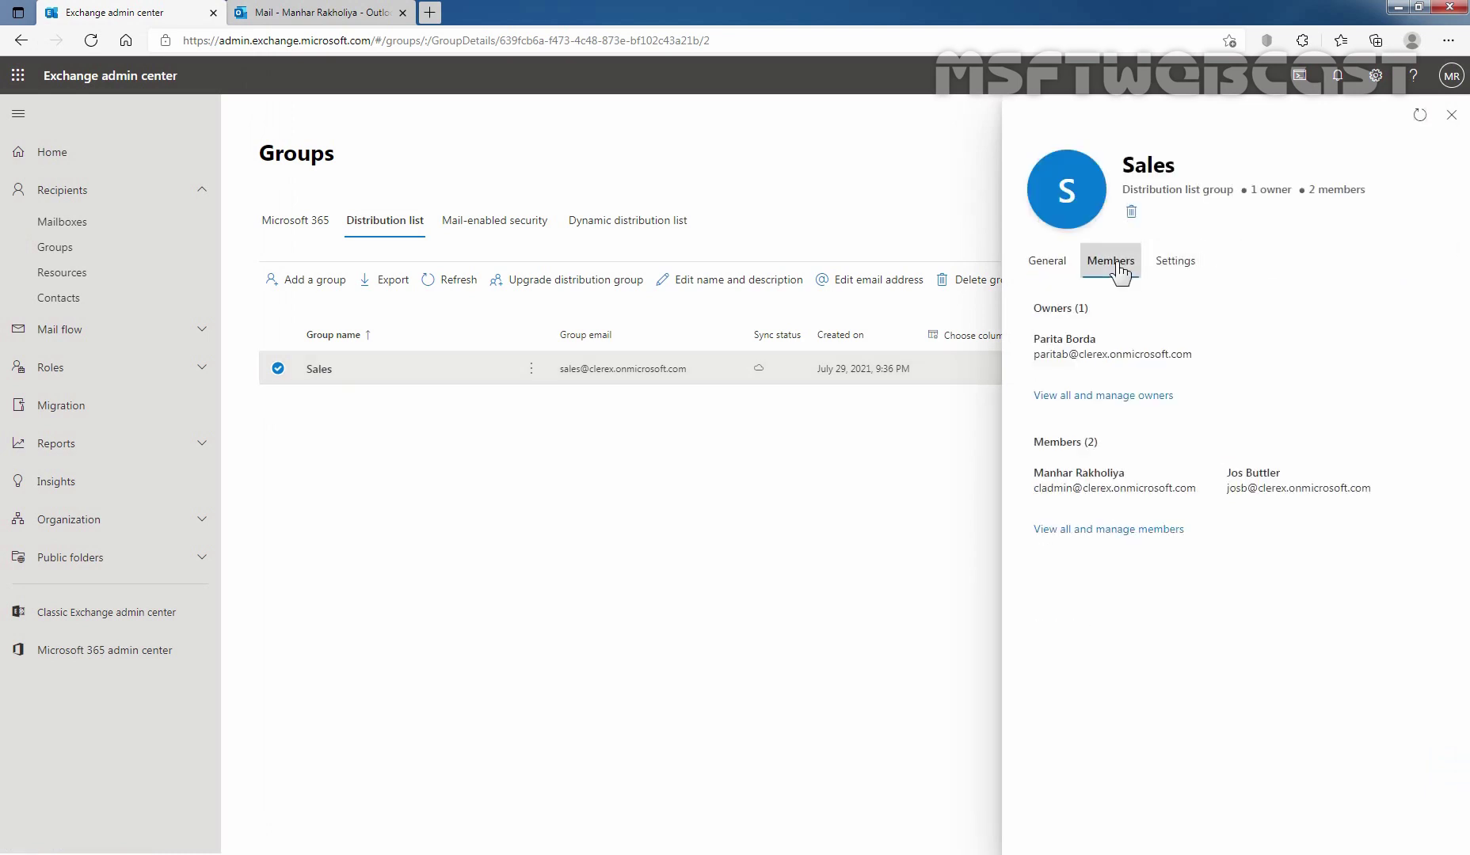